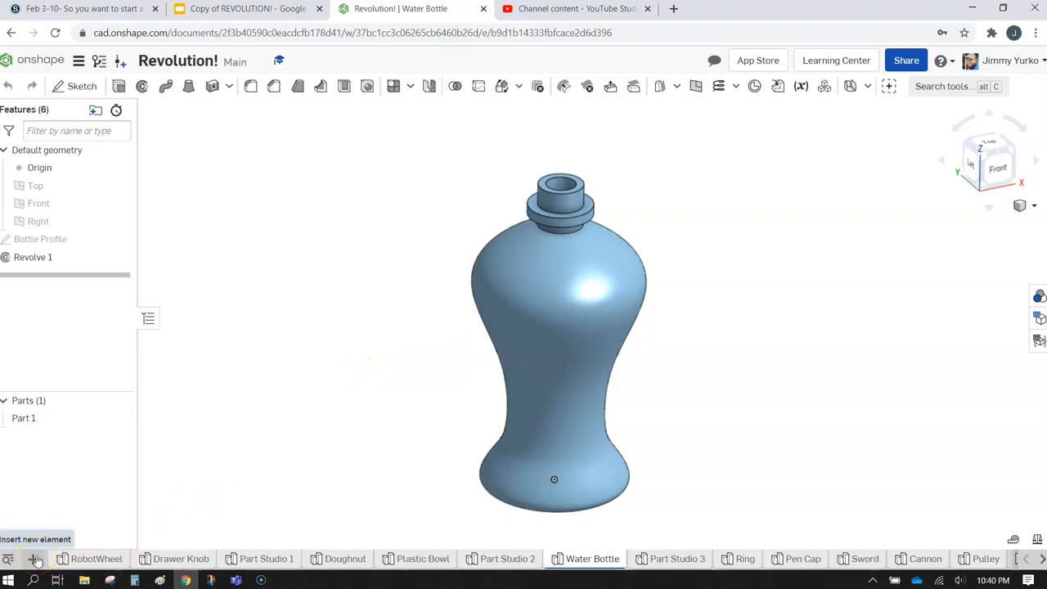
# Step: Create a new part studio and start a sketch on the Front plane, viewed face-on
pyautogui.click(35, 560)
pyautogui.click(90, 463)
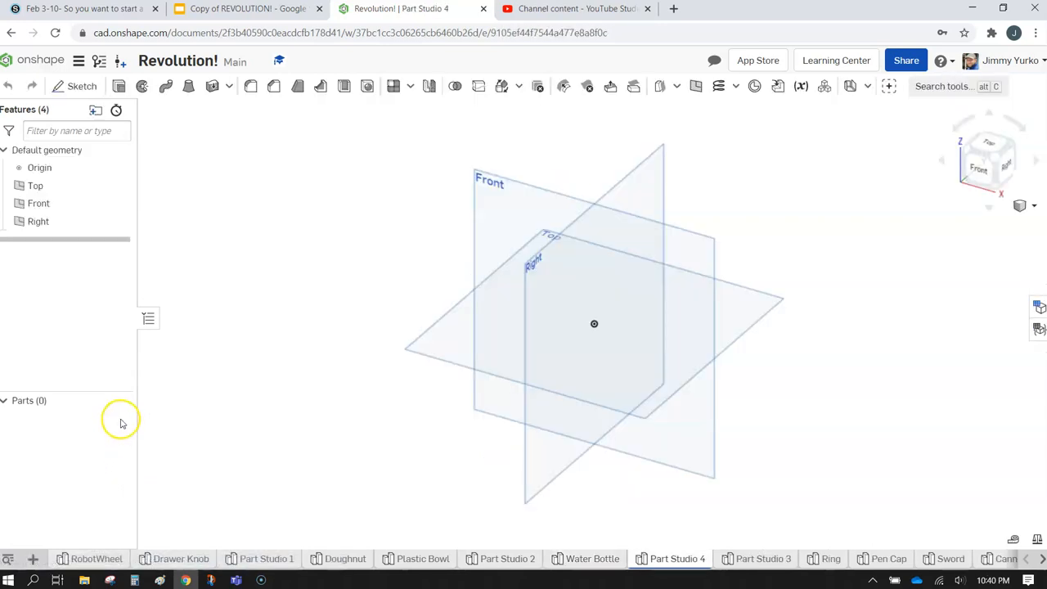
pyautogui.click(474, 218)
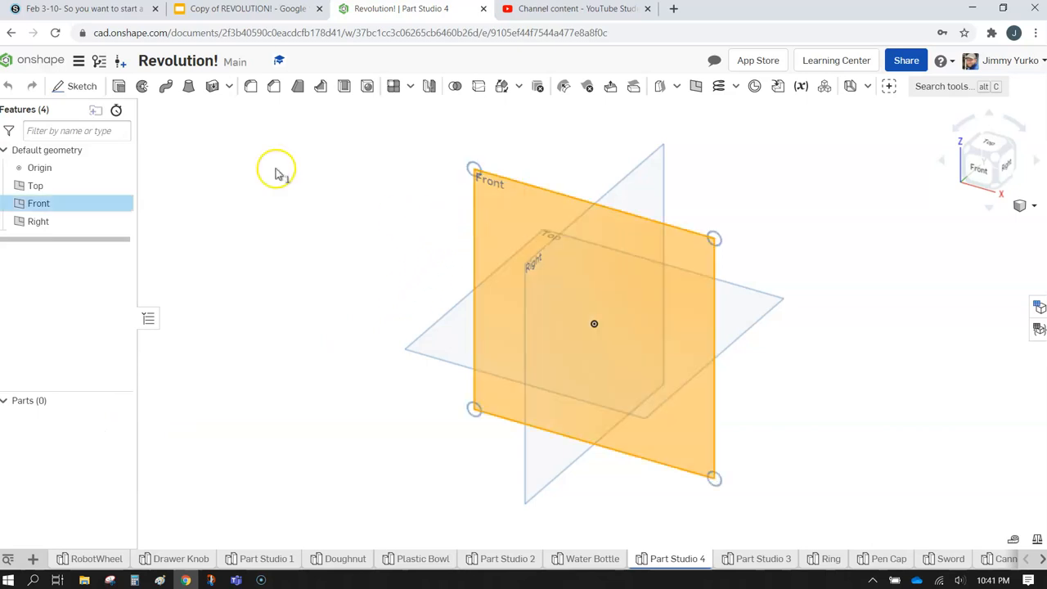
pyautogui.click(80, 86)
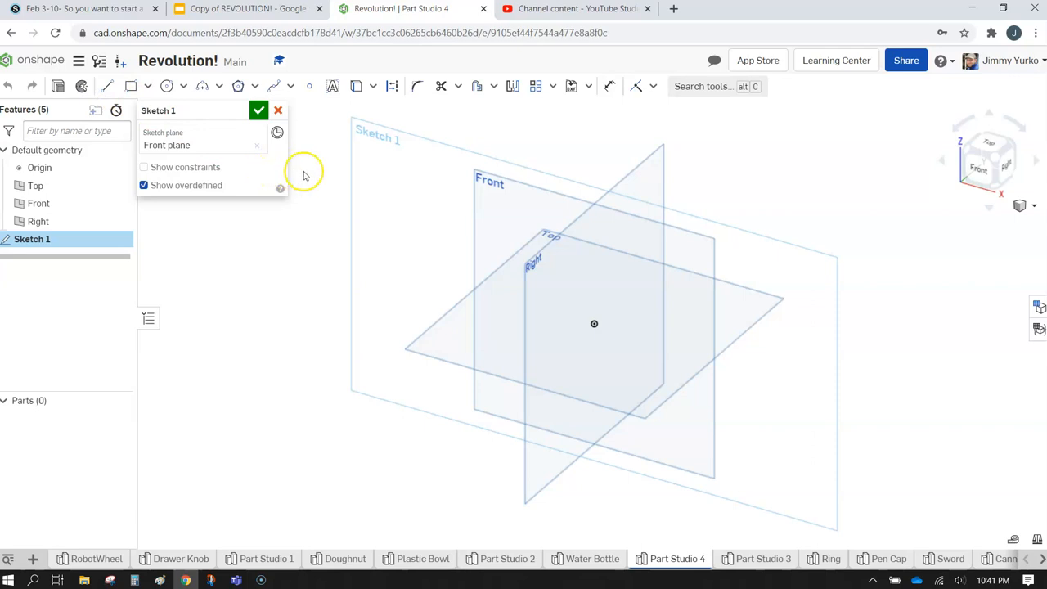
pyautogui.click(981, 171)
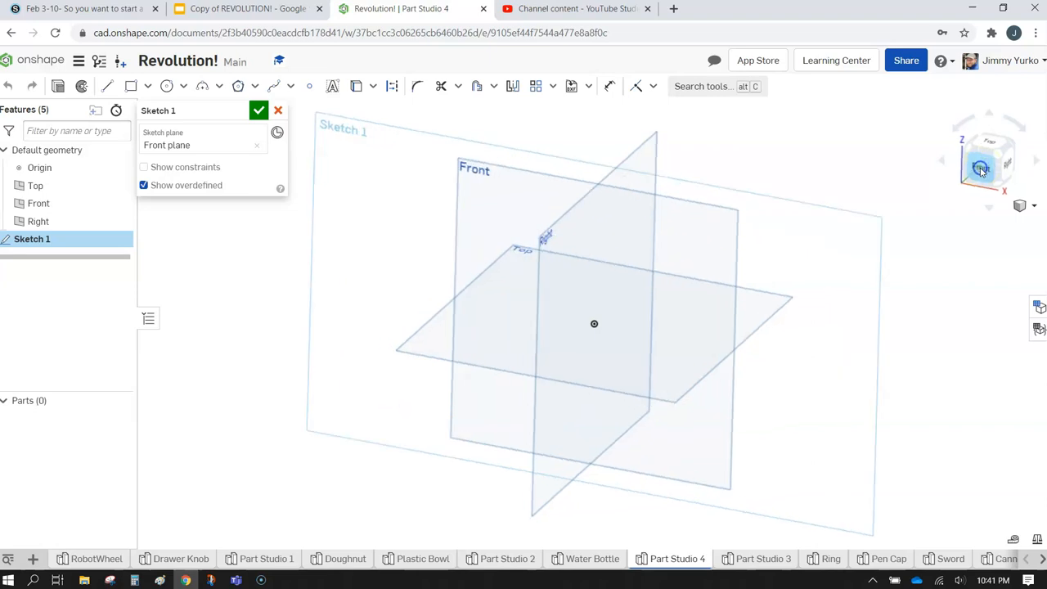
pyautogui.scroll(-3, 680, 208)
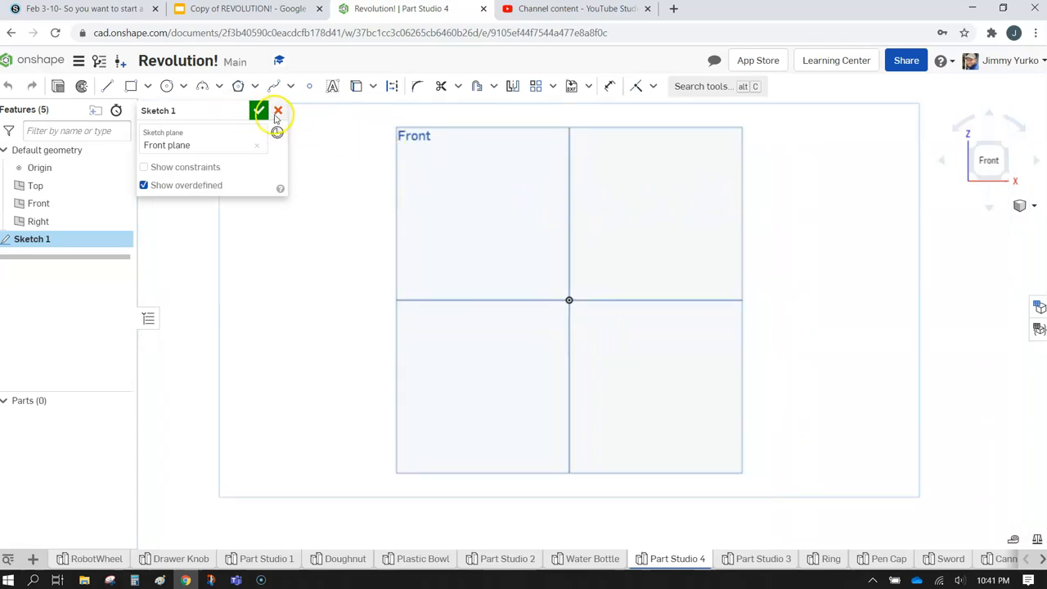
# Step: Draw connected lines: about 2.59 in straight up from the origin, about 0.23 in horizontally outward, and about 0.33 in straight down
pyautogui.click(107, 87)
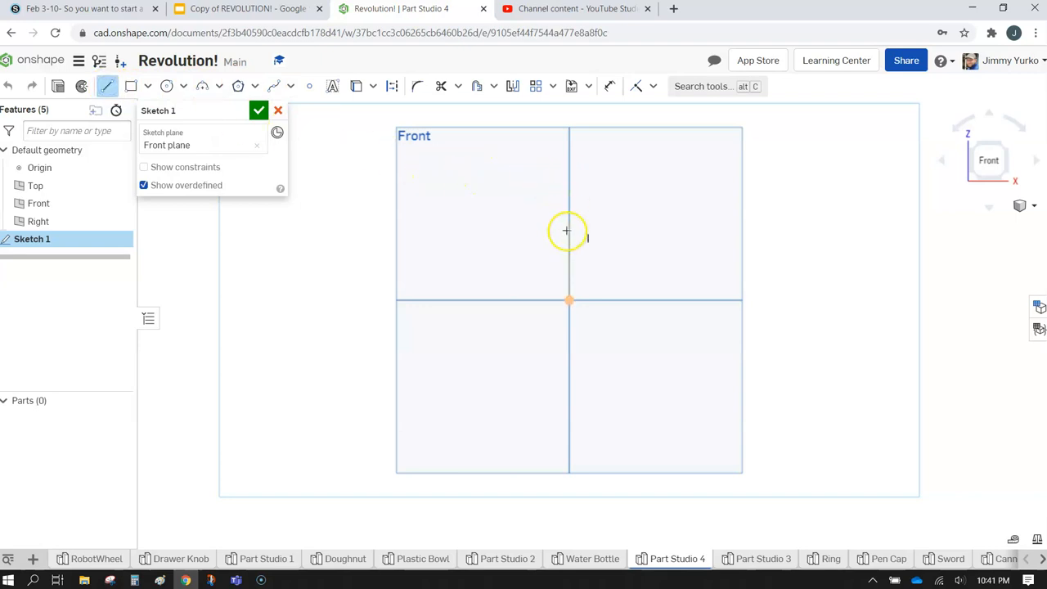
pyautogui.click(570, 300)
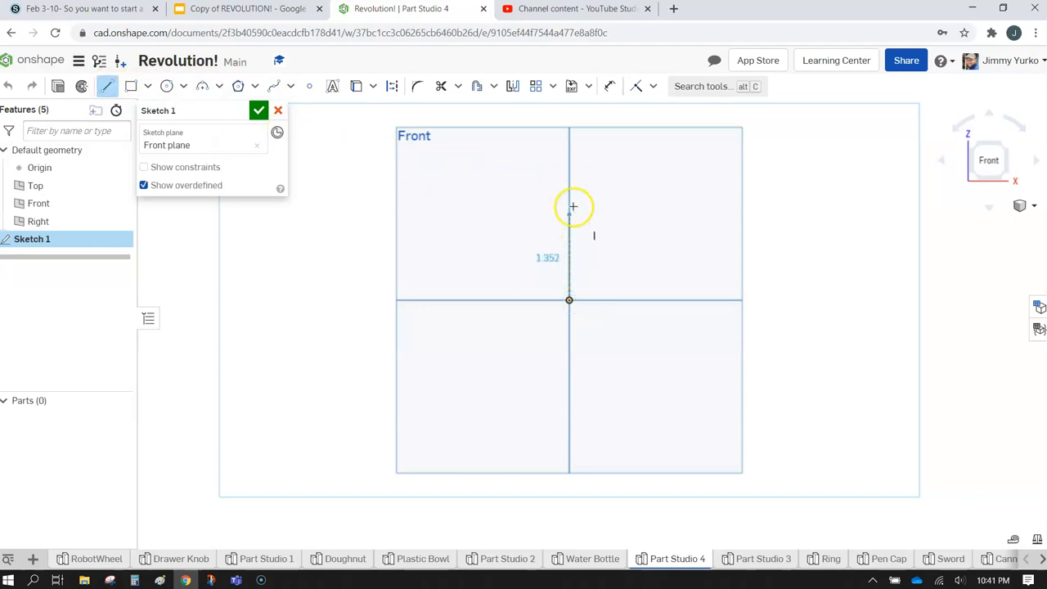
pyautogui.click(570, 151)
pyautogui.scroll(4, 581, 150)
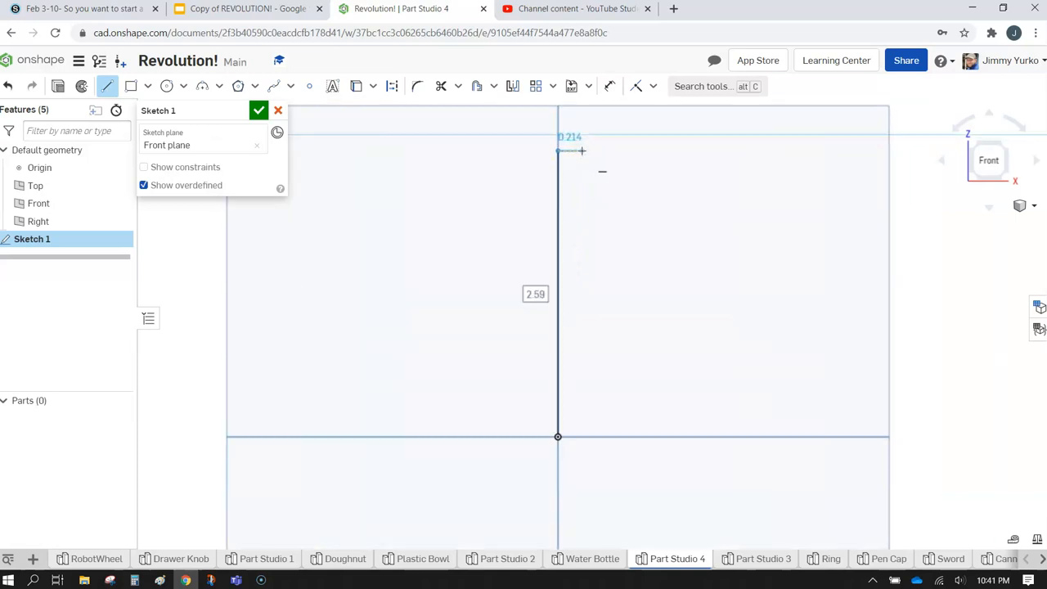
pyautogui.click(582, 150)
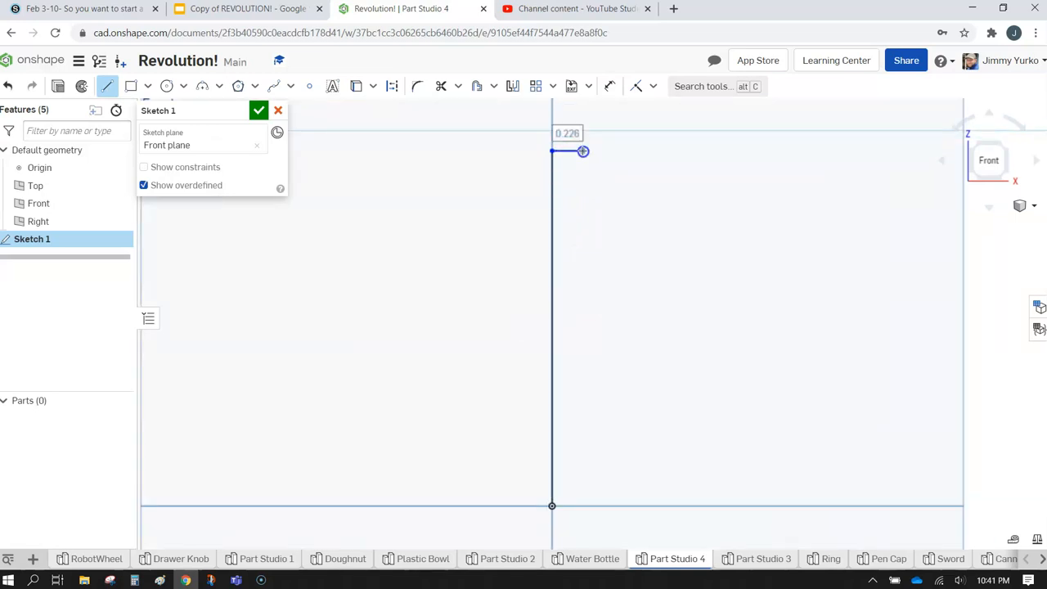
pyautogui.click(580, 195)
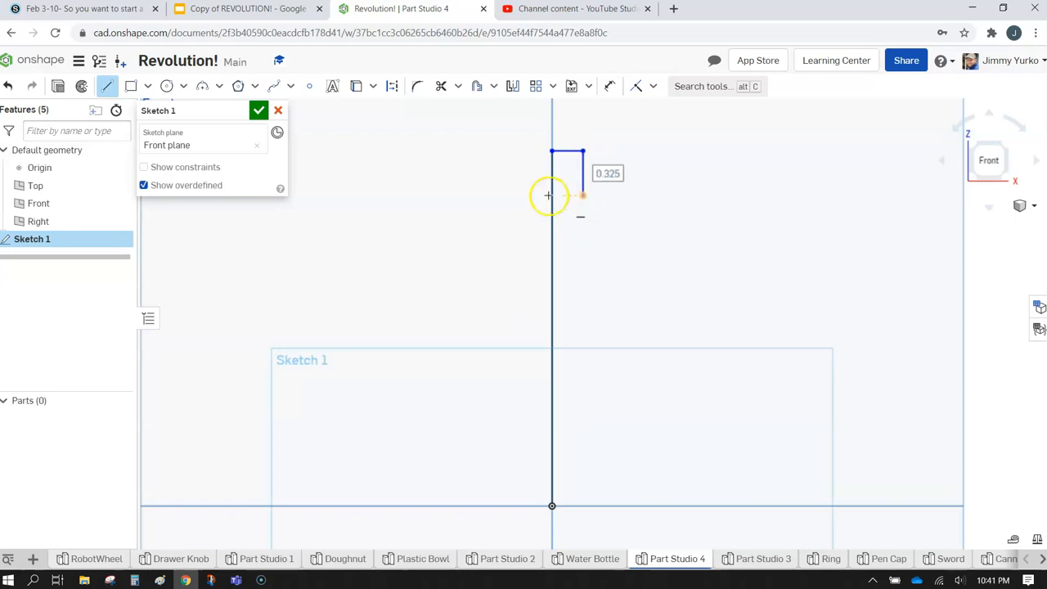
# Step: Draw a wavy spline from the short line's lower end through bulge, ridge and base points to the origin, closing the bottle outline
pyautogui.click(274, 86)
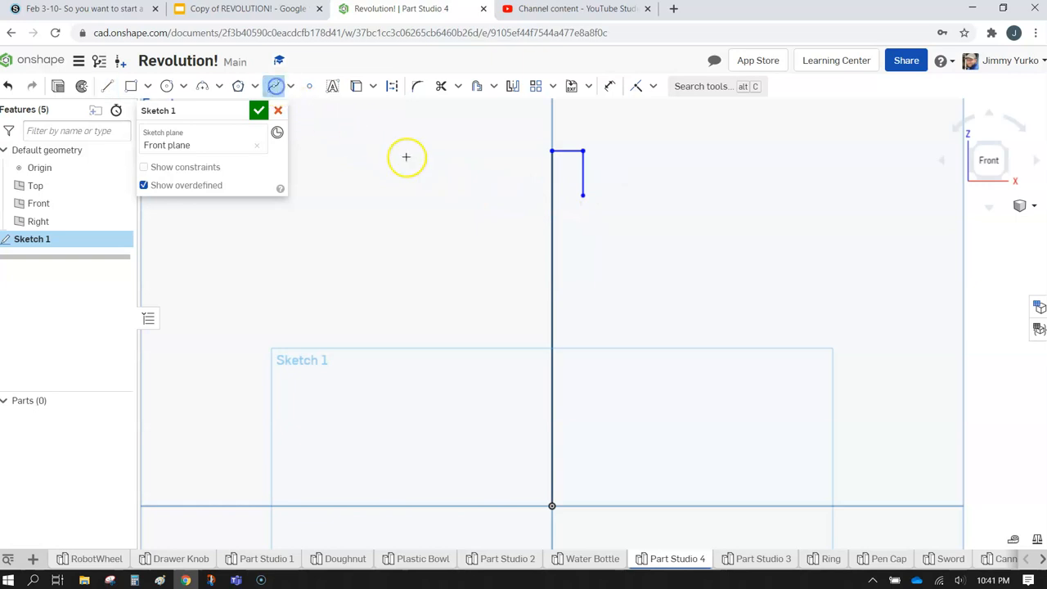
pyautogui.click(579, 217)
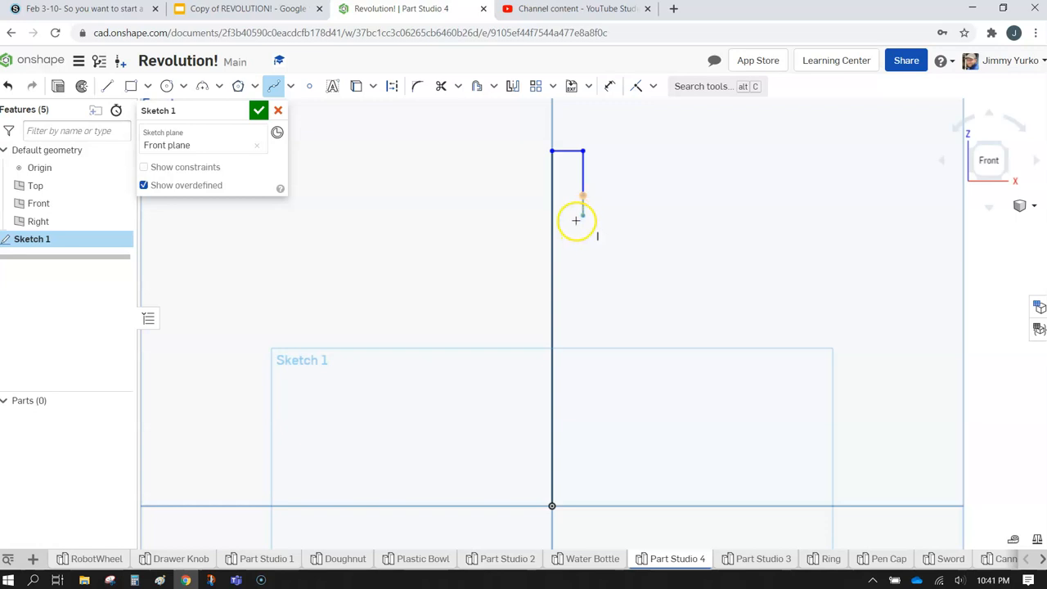
pyautogui.click(602, 258)
pyautogui.click(610, 335)
pyautogui.doubleClick(598, 358)
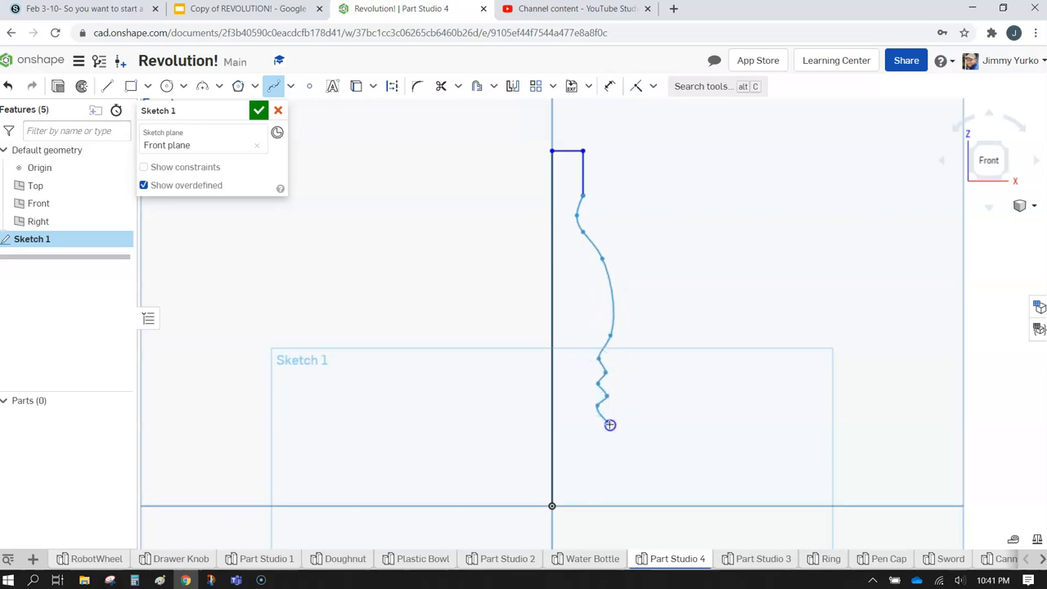
pyautogui.click(612, 460)
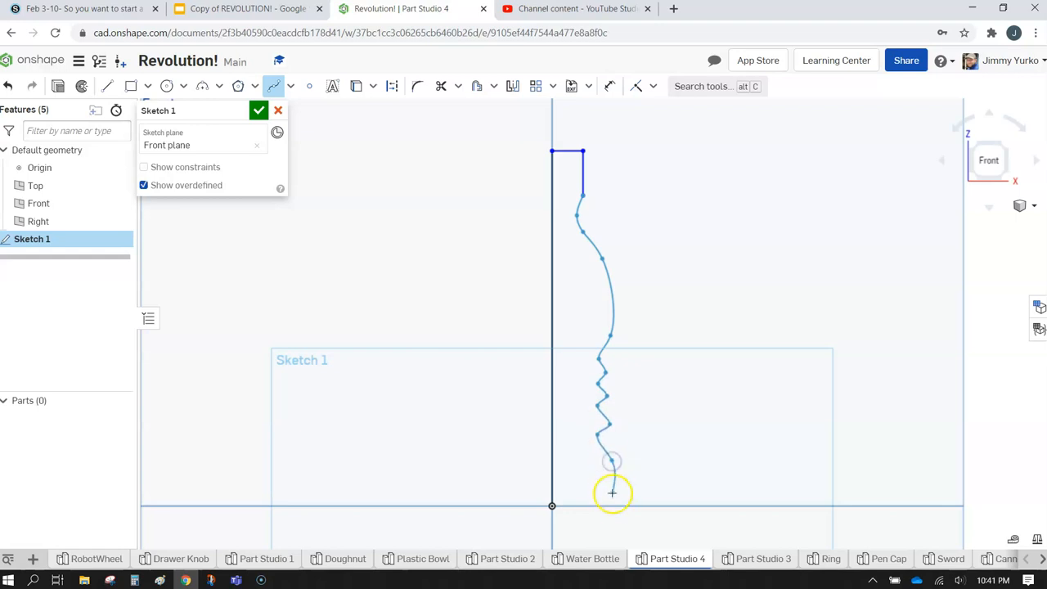
pyautogui.doubleClick(623, 505)
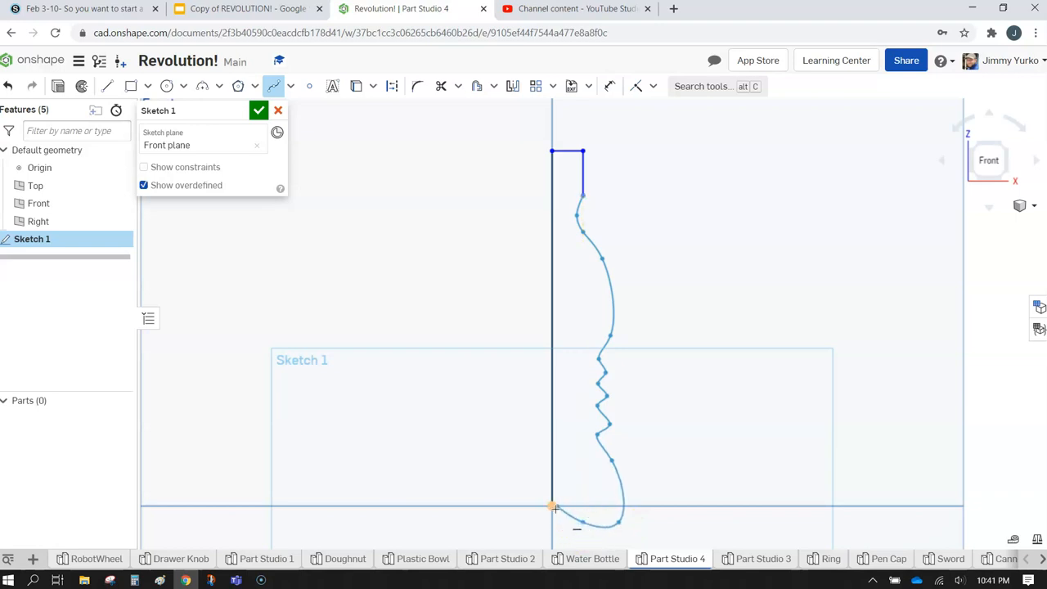
pyautogui.click(548, 508)
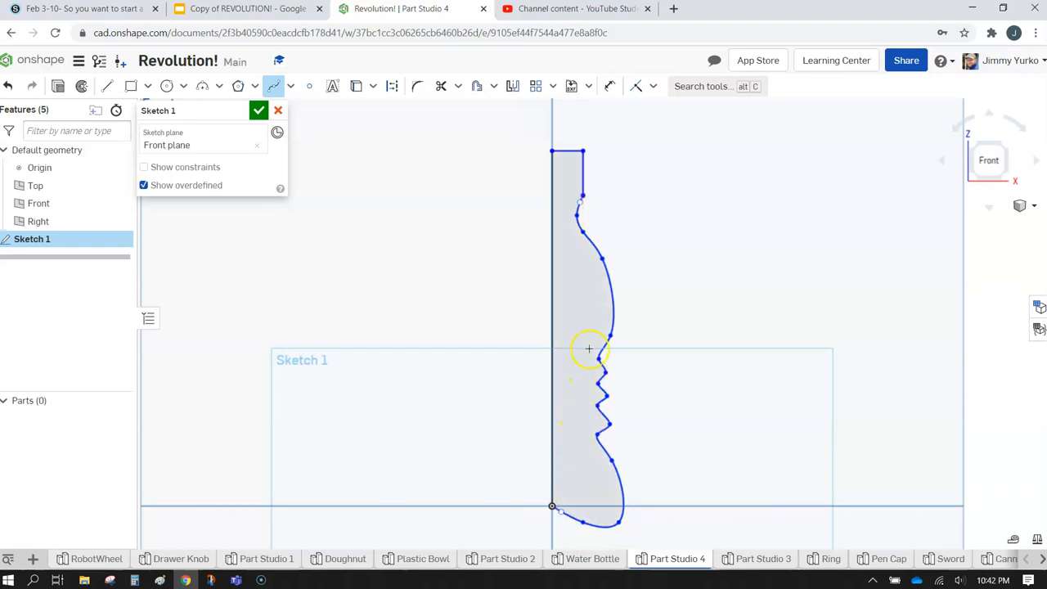
# Step: Name the sketch "Bottle Profile" and finish it
pyautogui.scroll(-3, 596, 199)
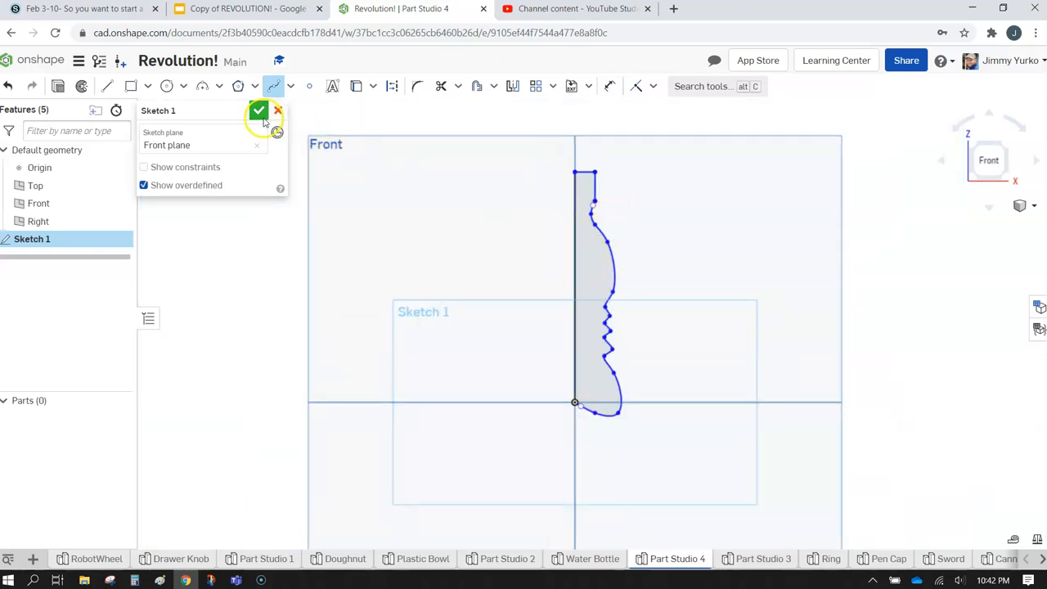
pyautogui.click(239, 111)
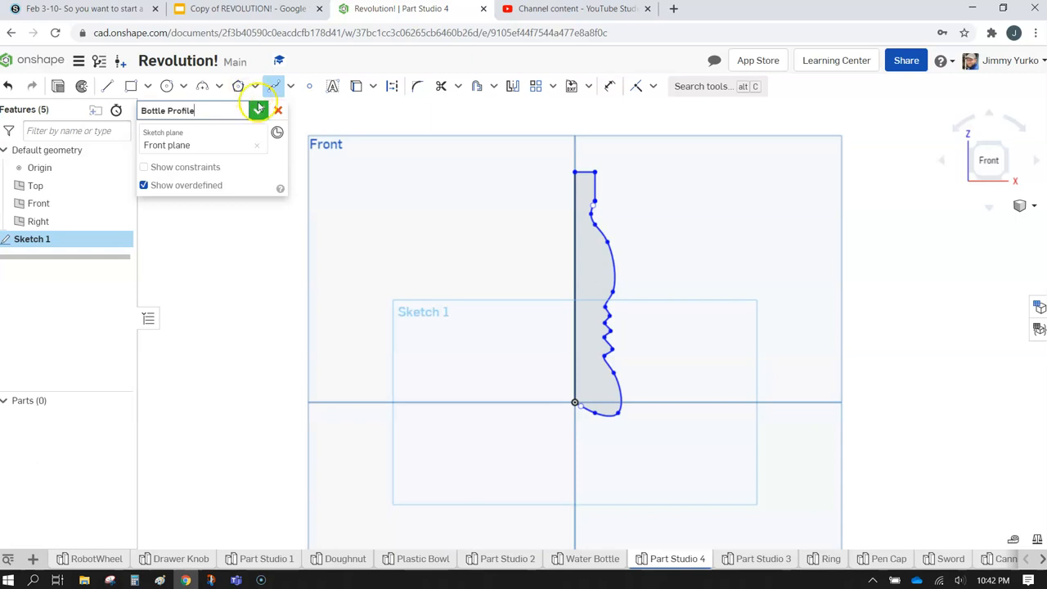
pyautogui.click(259, 109)
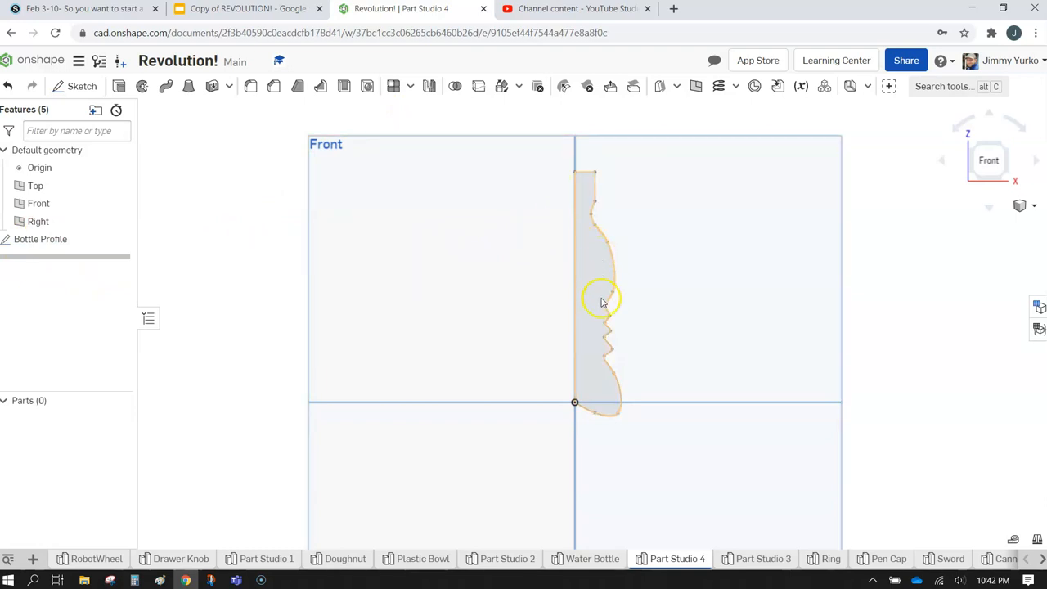
# Step: Revolve the Bottle Profile region fully around its vertical centre line as a new solid named "Main Bottle Body"
pyautogui.click(144, 87)
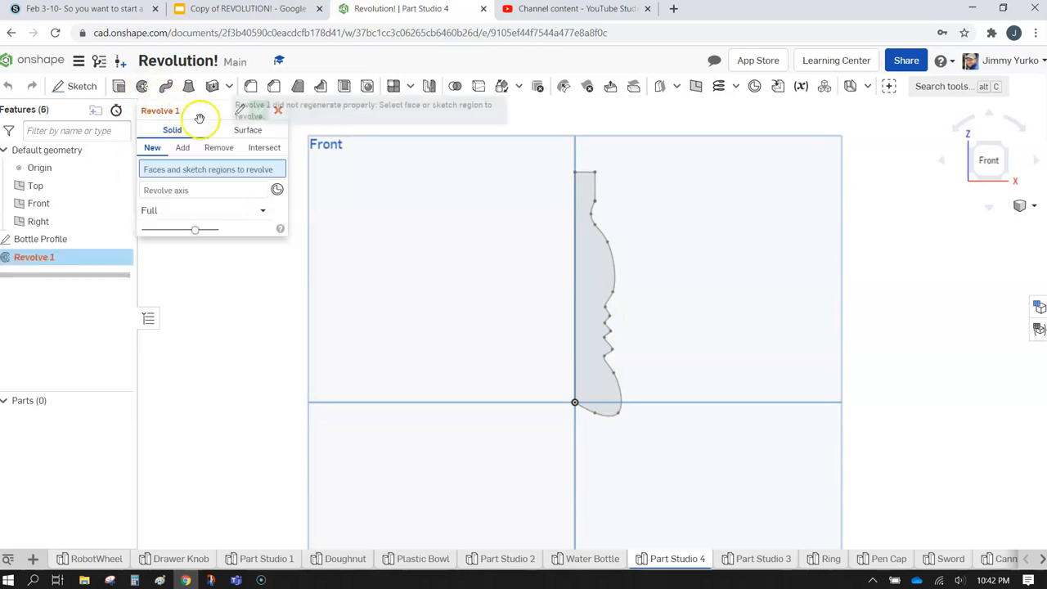
pyautogui.click(237, 112)
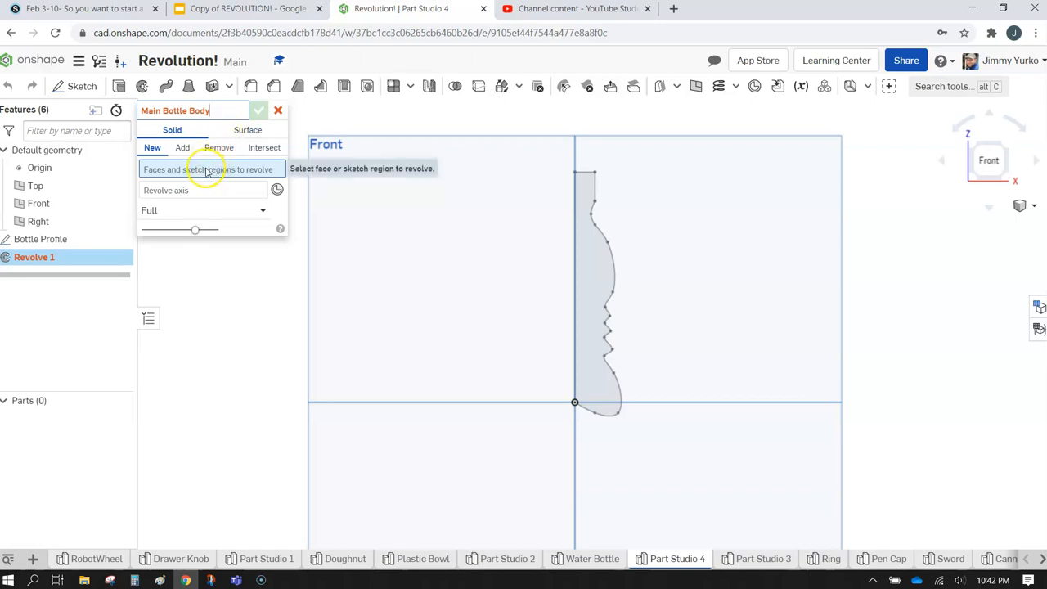
pyautogui.click(582, 257)
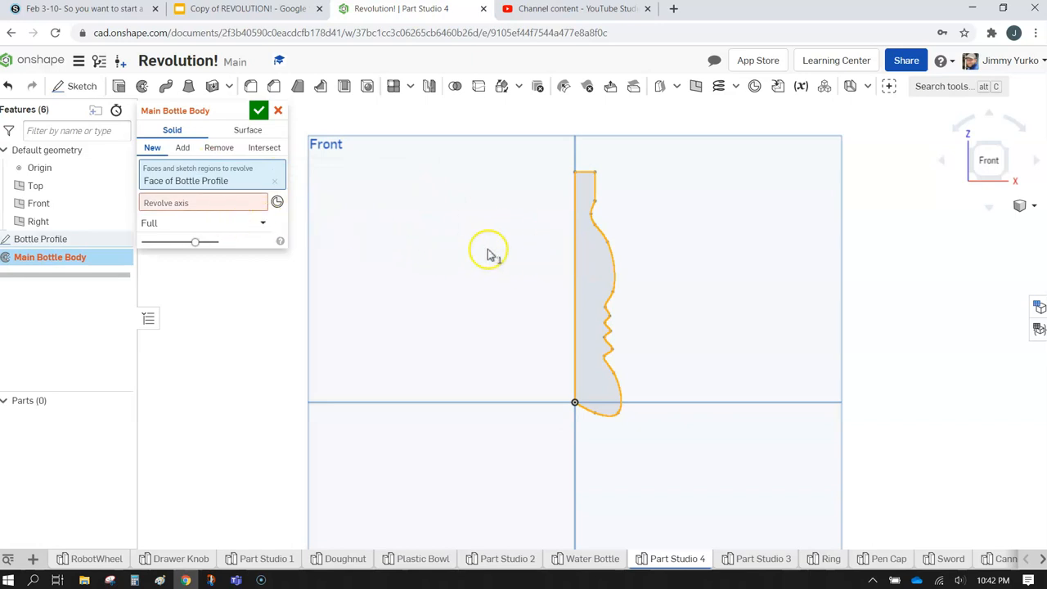
pyautogui.click(251, 211)
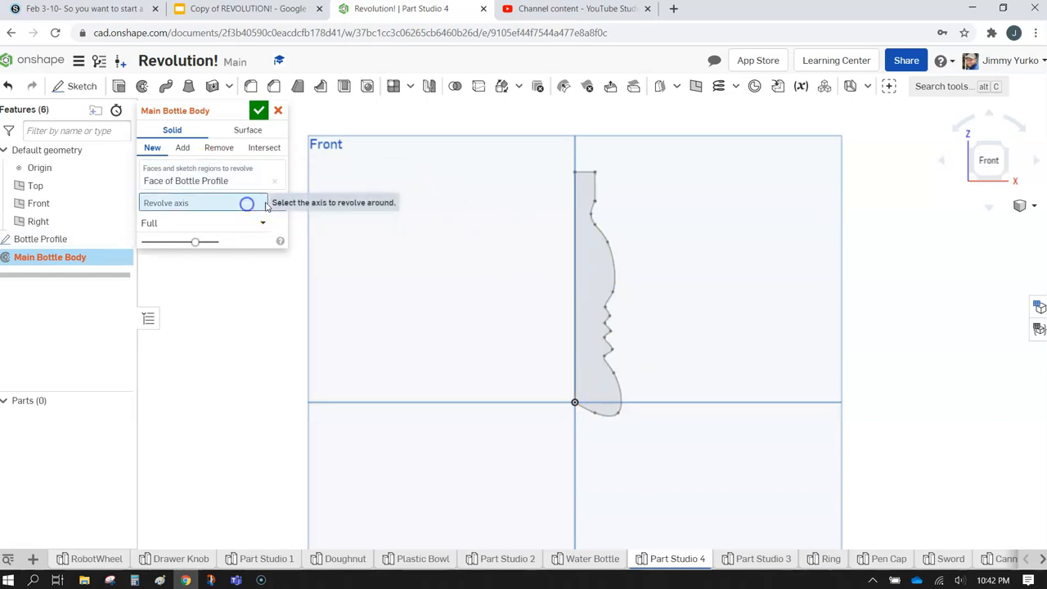
pyautogui.click(575, 188)
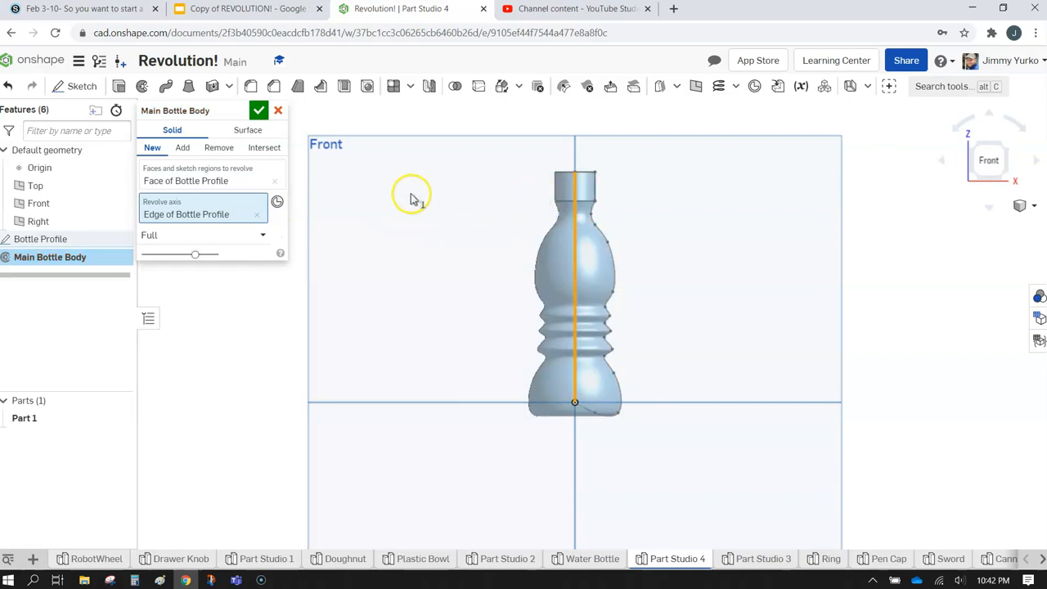
pyautogui.click(258, 109)
# Step: Try to shell the bottle with a 0.05 in thickness, removing the flat top face of the neck
pyautogui.moveTo(696, 248); pyautogui.dragTo(683, 285, button='right')
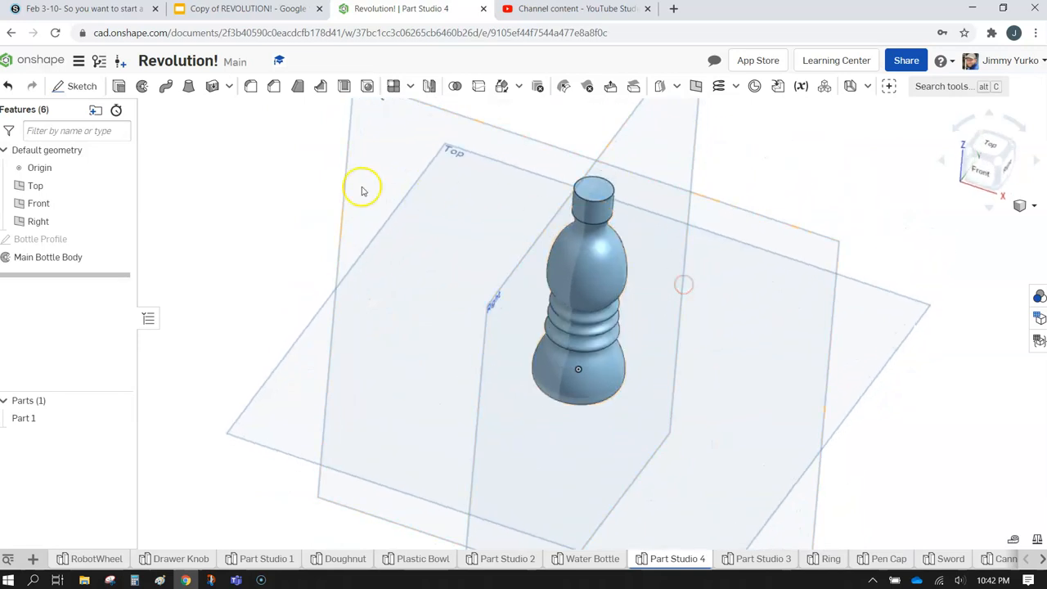
pyautogui.click(345, 87)
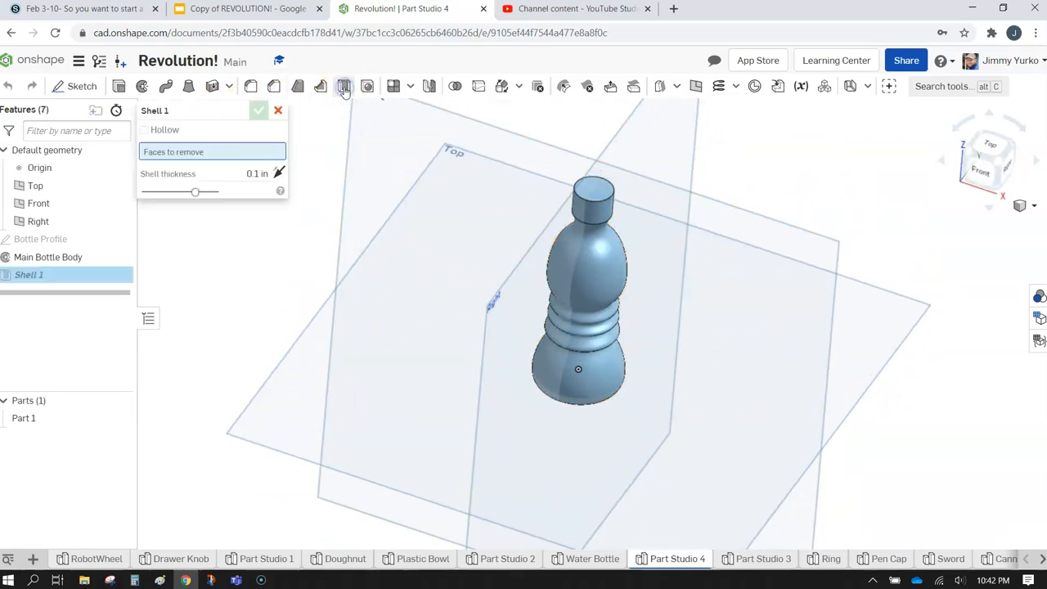
pyautogui.click(590, 190)
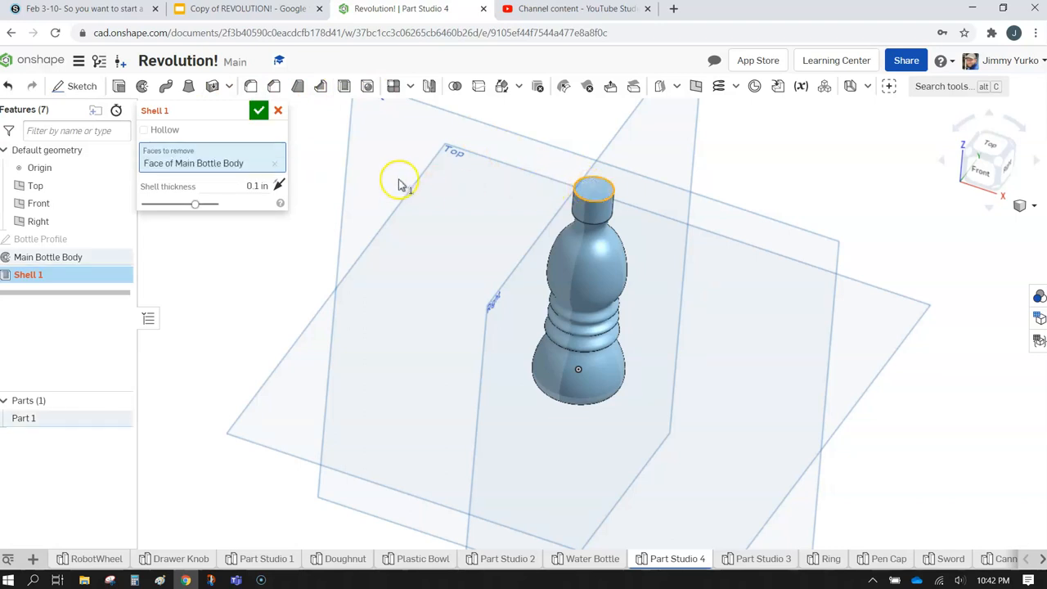
pyautogui.click(257, 185)
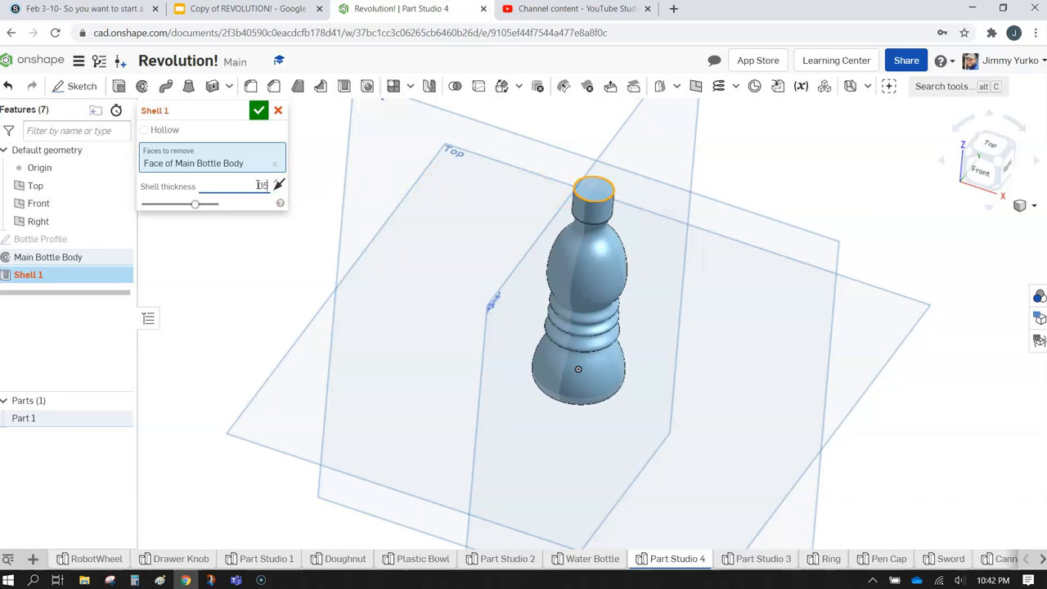
pyautogui.write('0.05')
# Step: Retry the shell with a 0.01 in thickness, reselecting and deselecting the neck's top face
pyautogui.click(589, 189)
pyautogui.click(257, 173)
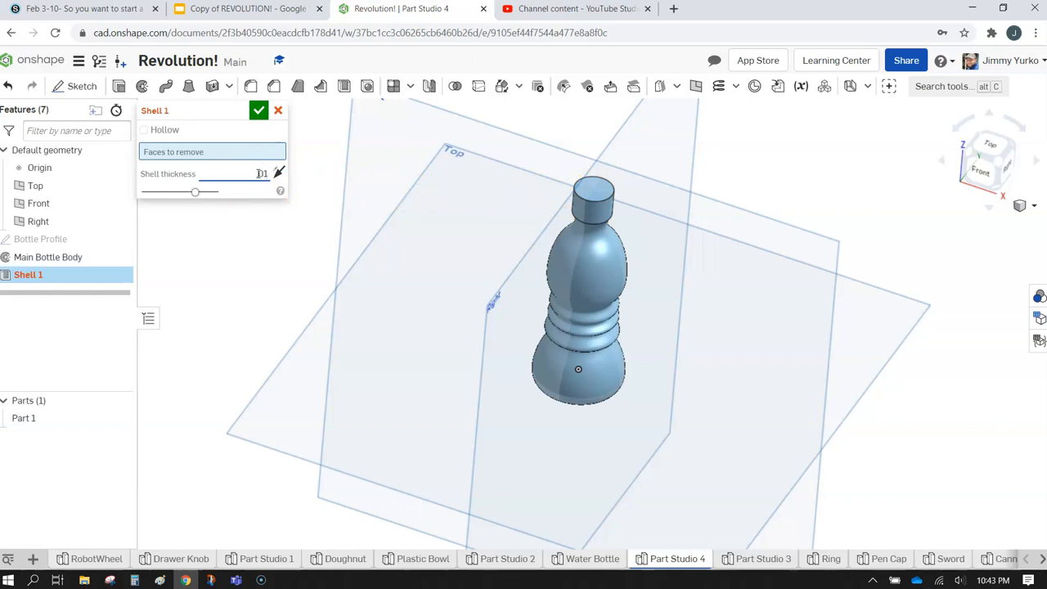
pyautogui.click(593, 191)
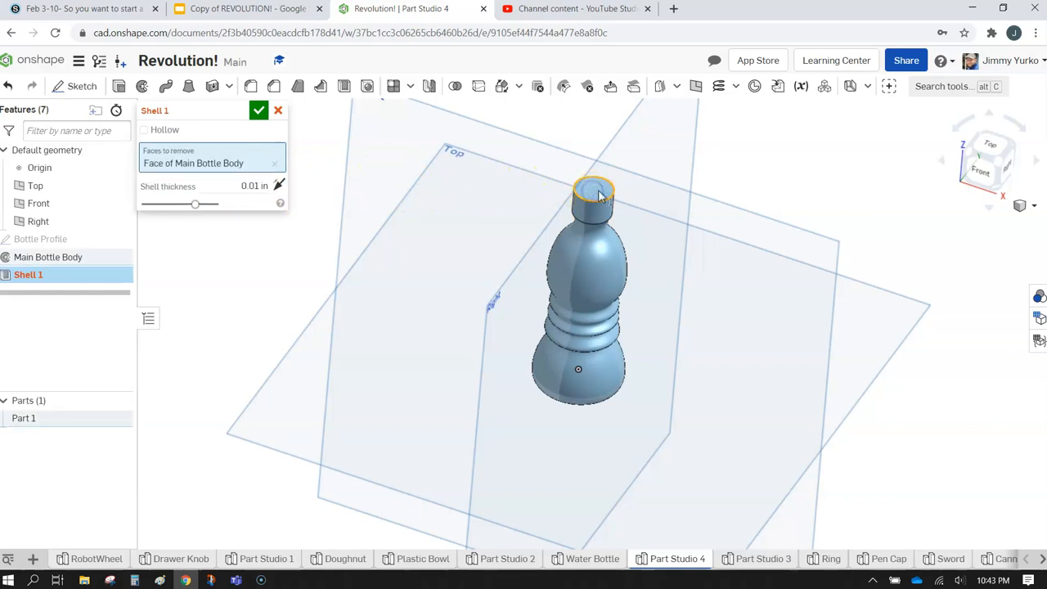
pyautogui.click(256, 185)
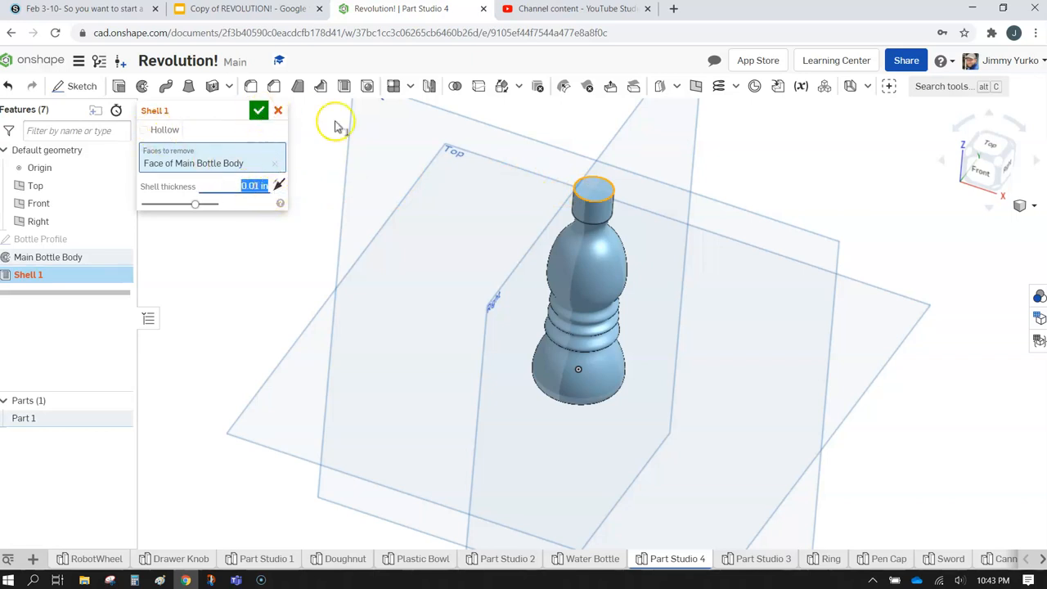
pyautogui.click(594, 189)
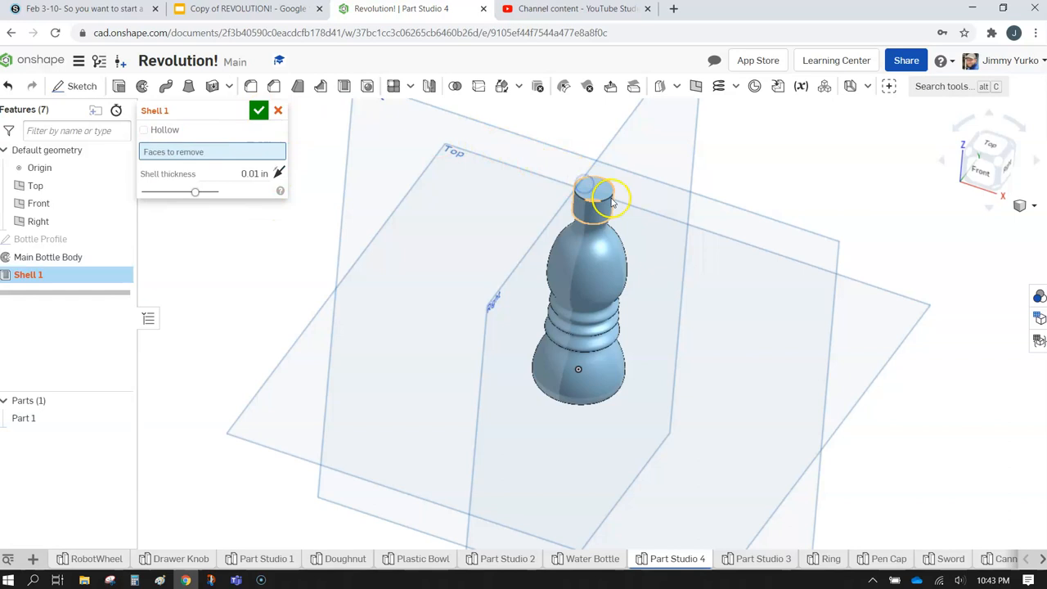
# Step: Try a shell thickness of 0.5, inspect the bottle from several angles, and cancel the shell
pyautogui.scroll(5, 596, 188)
pyautogui.click(251, 173)
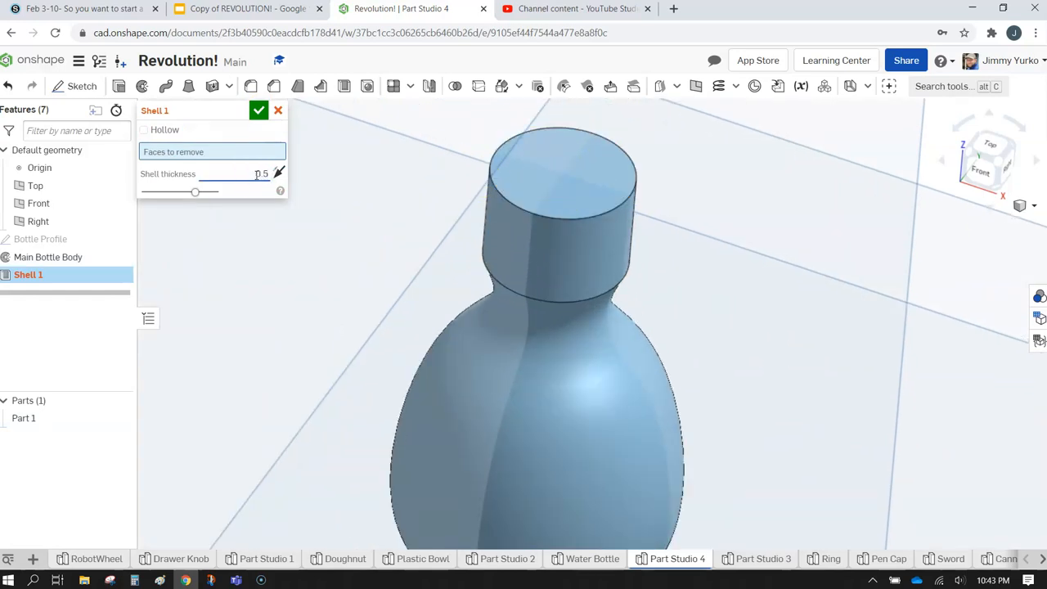
pyautogui.scroll(-5, 553, 220)
pyautogui.scroll(4, 564, 237)
pyautogui.scroll(-3, 573, 270)
pyautogui.moveTo(577, 282); pyautogui.dragTo(647, 257, button='right')
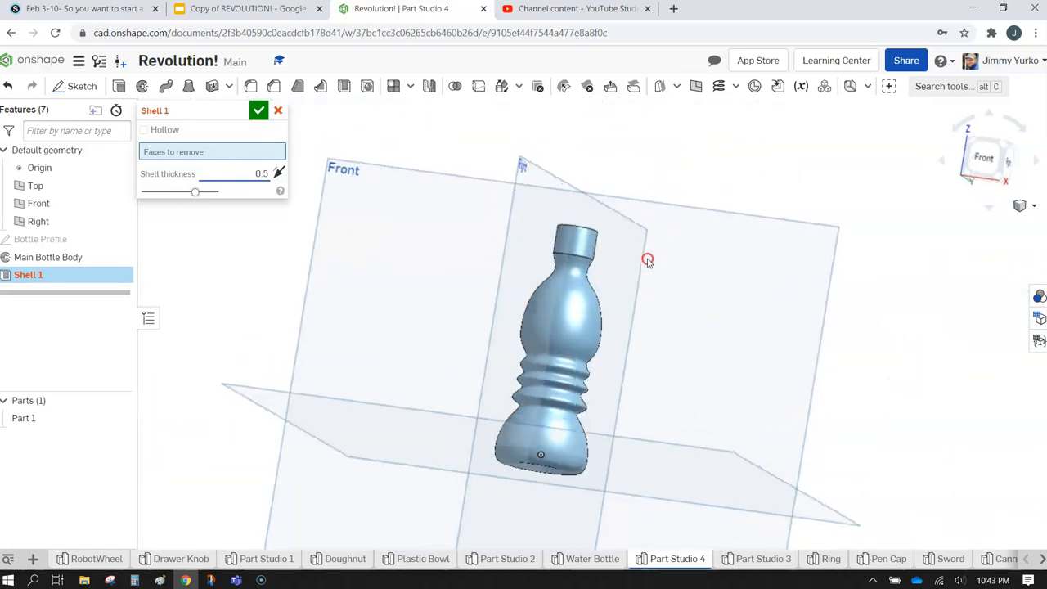
pyautogui.click(278, 111)
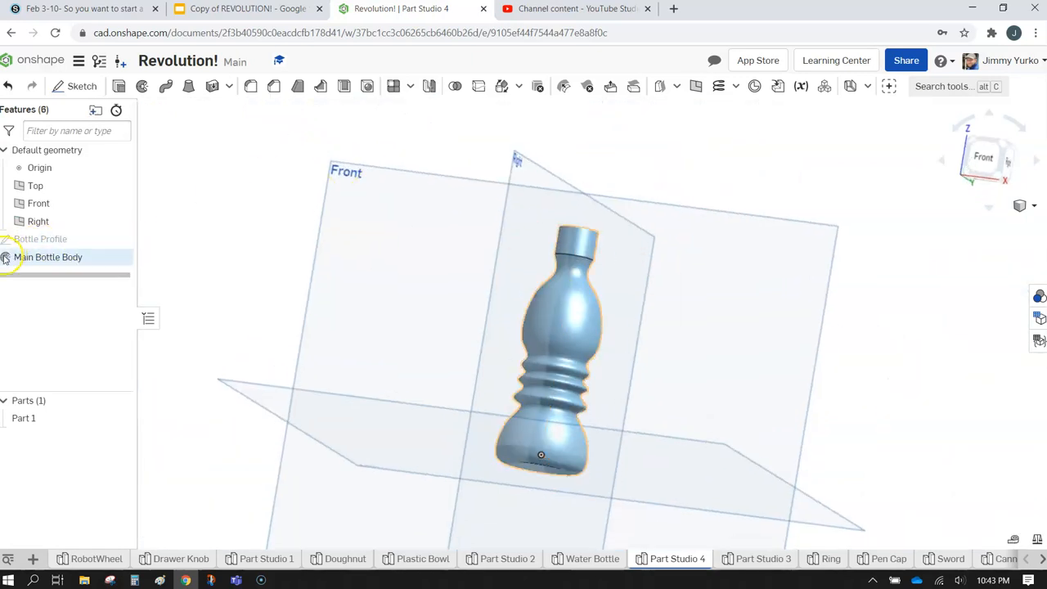
# Step: Edit the Bottle Profile sketch, moving the inner spline points of the waist ridges outward to make the grooves shallower
pyautogui.click(33, 239)
pyautogui.doubleClick(127, 245)
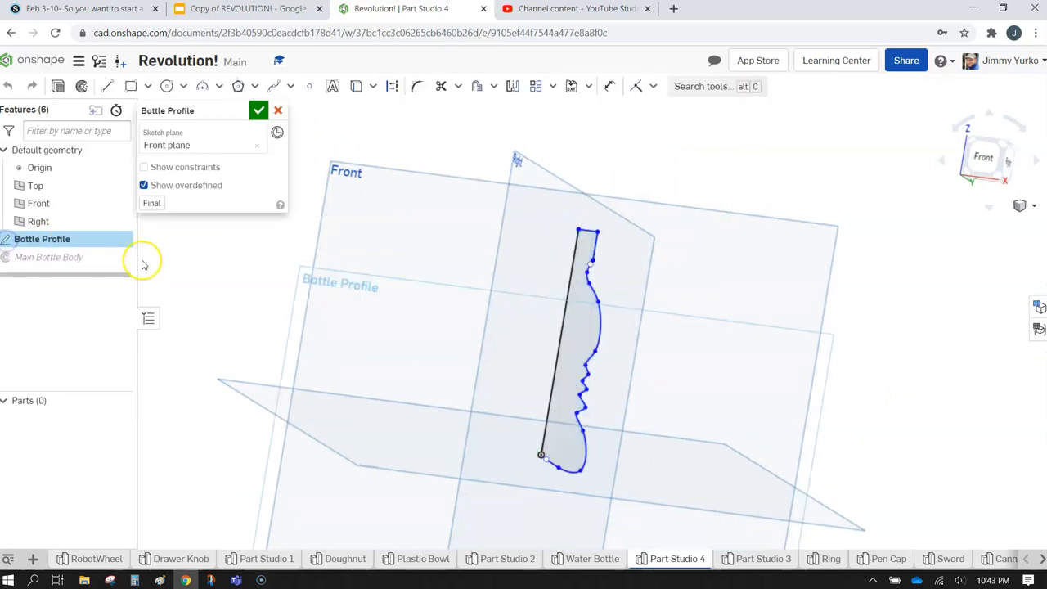
pyautogui.scroll(-3, 631, 403)
pyautogui.scroll(5, 631, 403)
pyautogui.moveTo(636, 399)
pyautogui.mouseDown(button='right')
pyautogui.moveTo(655, 410)
pyautogui.moveTo(679, 393)
pyautogui.mouseUp(button='right')
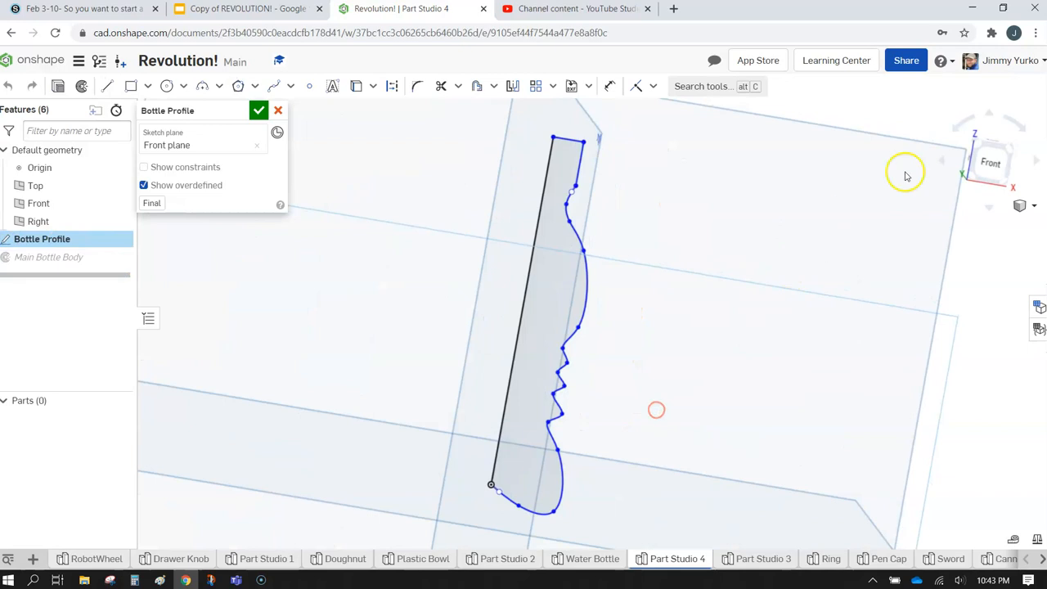
pyautogui.click(989, 162)
pyautogui.scroll(-3, 605, 184)
pyautogui.scroll(8, 615, 221)
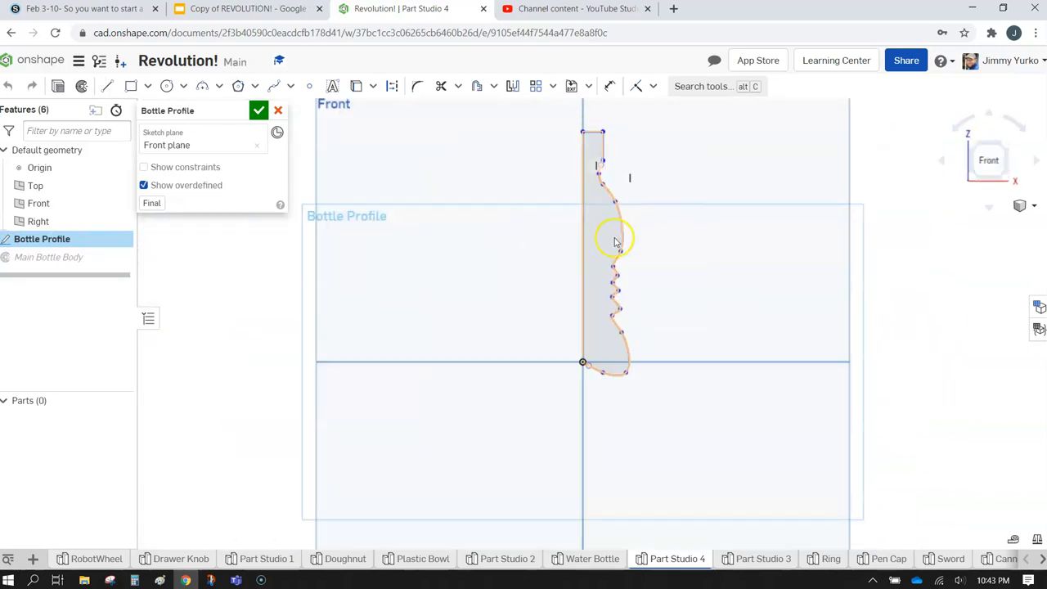
pyautogui.moveTo(613, 290); pyautogui.dragTo(616, 279)
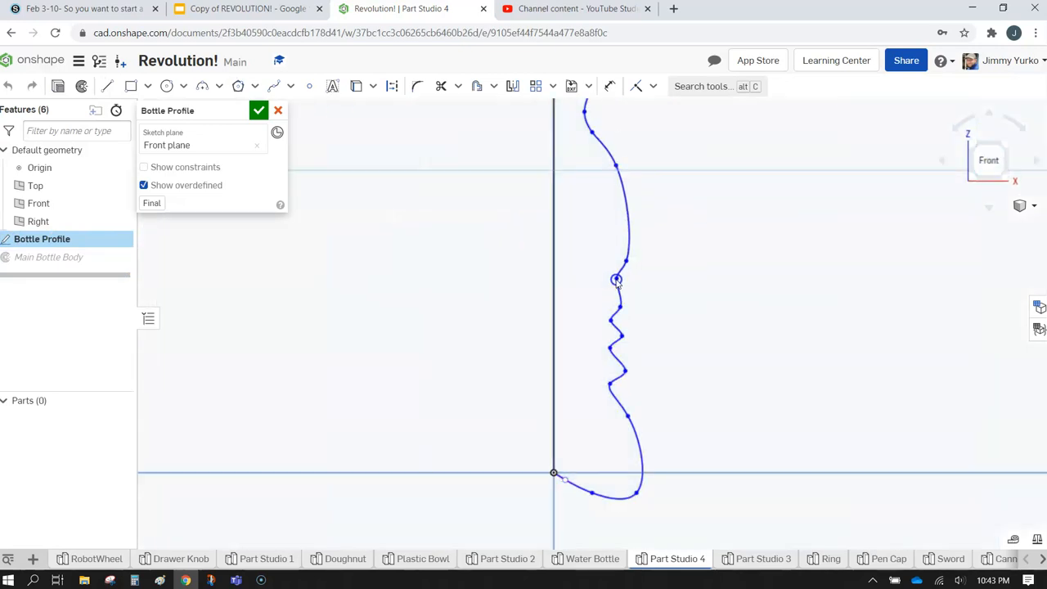
pyautogui.moveTo(615, 316); pyautogui.dragTo(621, 393)
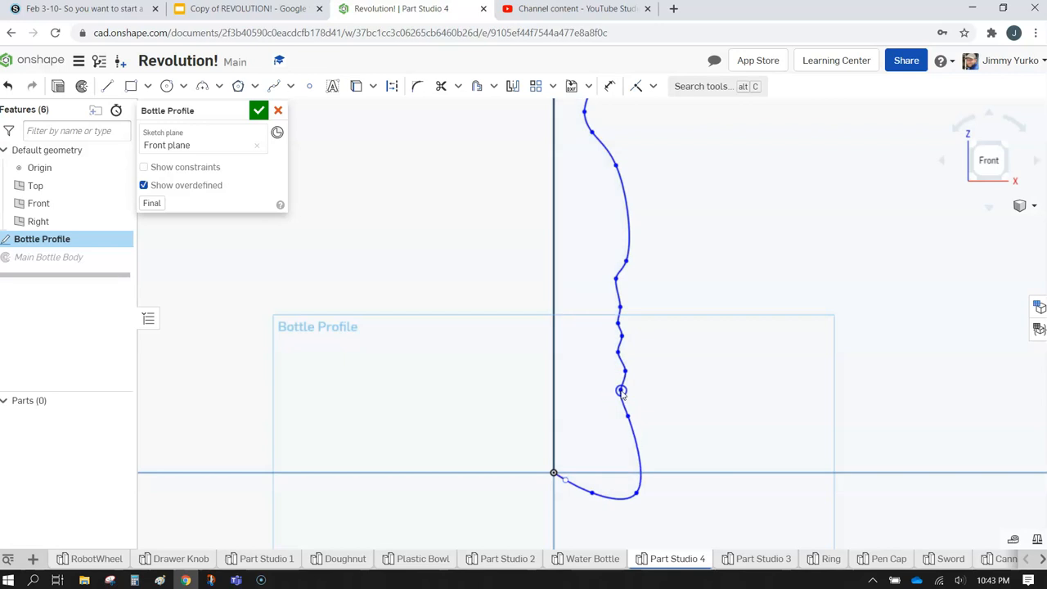
# Step: Move the profile's lower outer corner point inward and up, flatten the base curve with its spline handle, and finish the sketch
pyautogui.moveTo(636, 496); pyautogui.dragTo(626, 471)
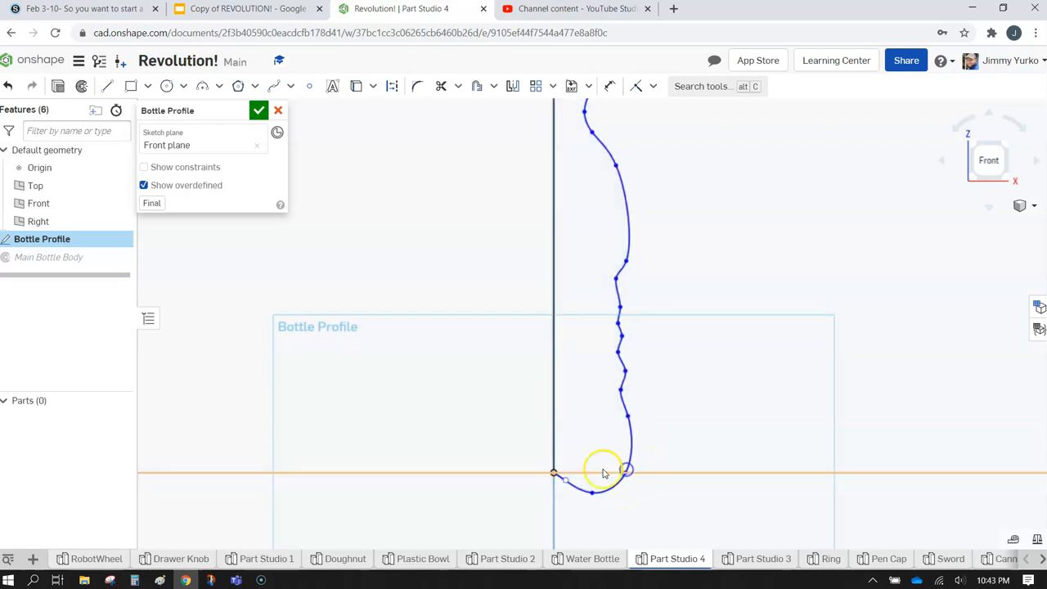
pyautogui.moveTo(562, 479); pyautogui.dragTo(596, 485)
pyautogui.click(259, 109)
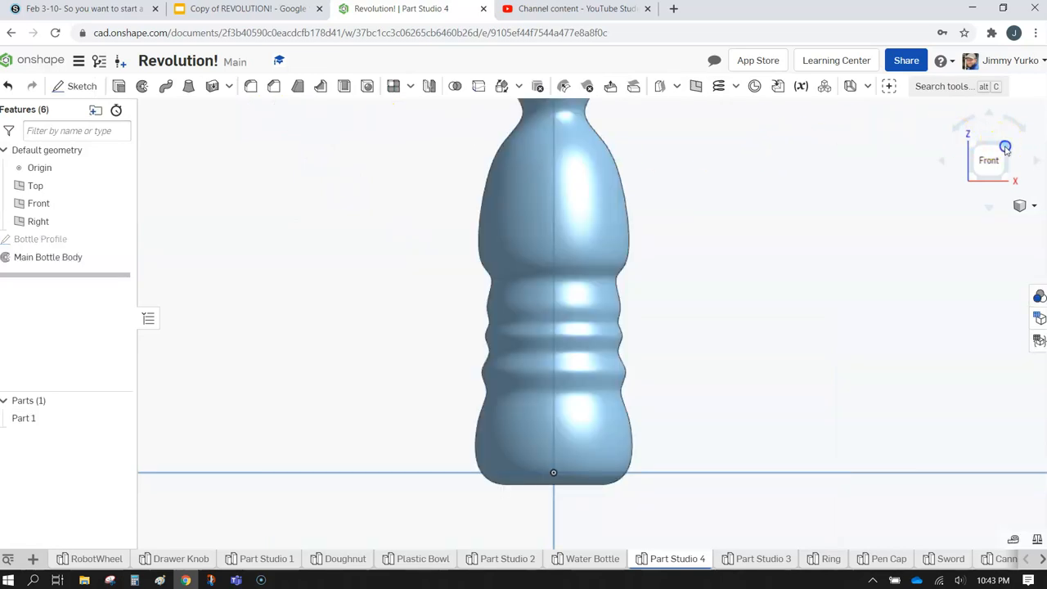
# Step: Shell the bottle with a 0.05 in thickness, removing the flat top face of the neck
pyautogui.click(1006, 148)
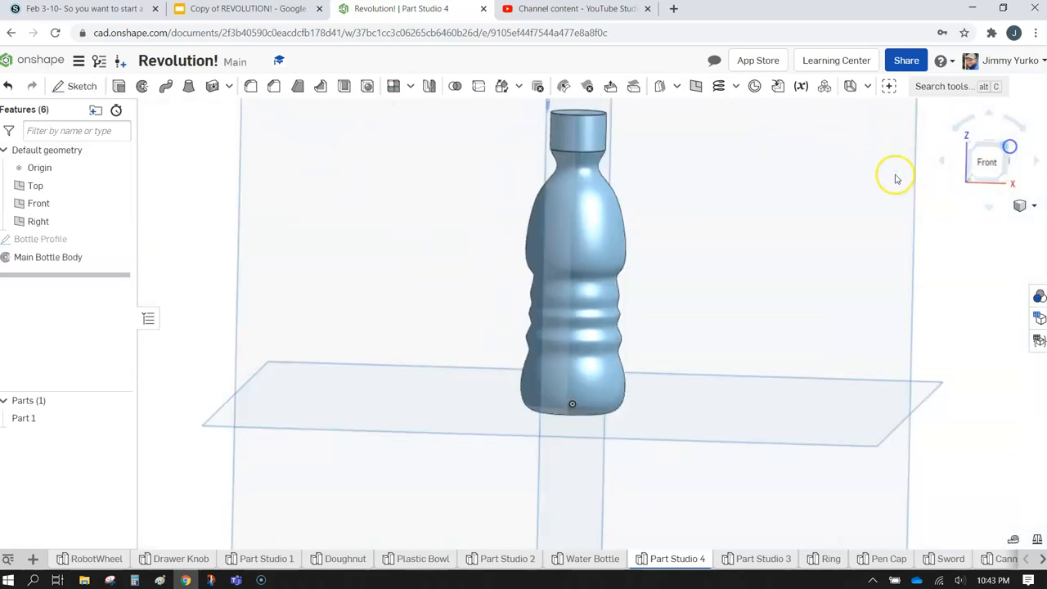
pyautogui.scroll(2, 594, 221)
pyautogui.scroll(2, 594, 220)
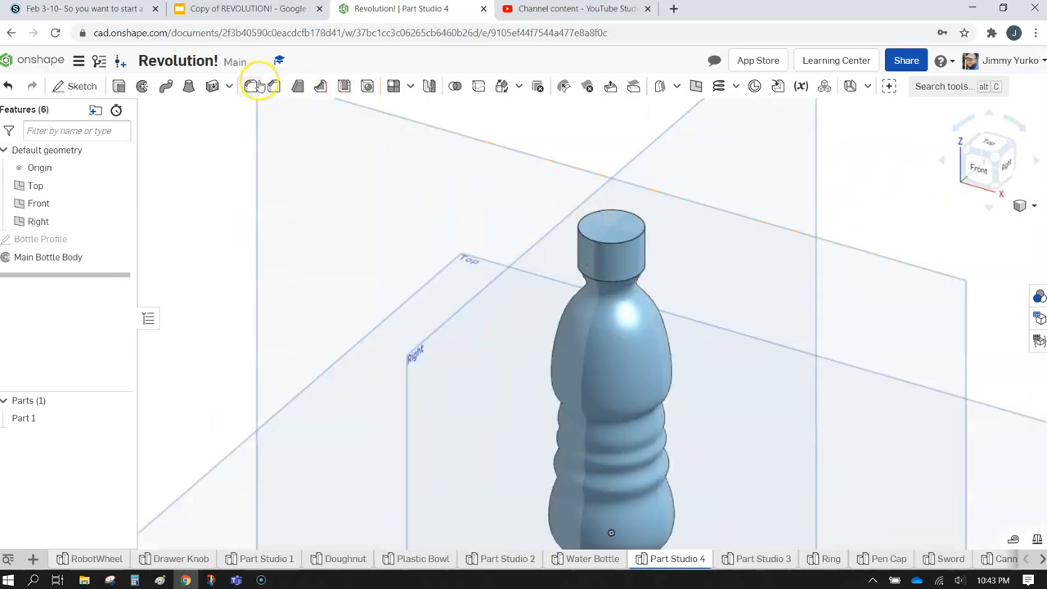
pyautogui.click(344, 88)
pyautogui.click(605, 230)
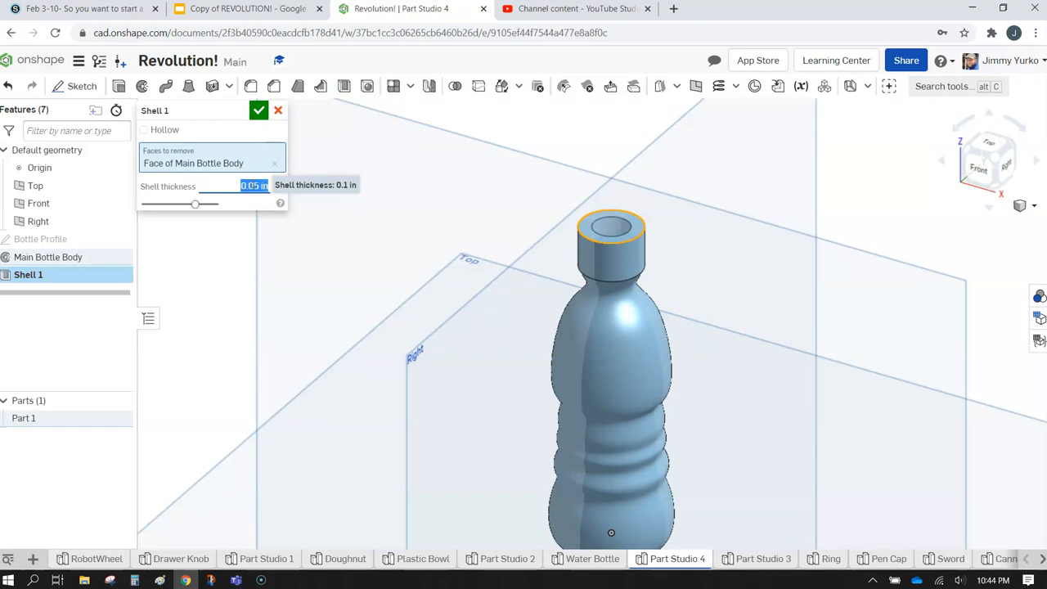
pyautogui.scroll(-2, 692, 329)
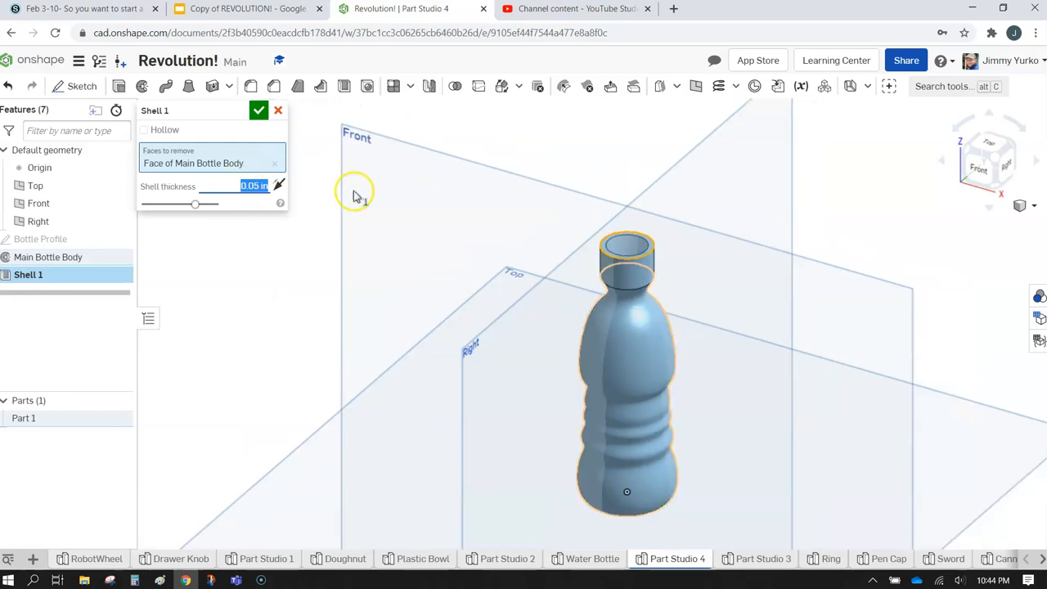
pyautogui.click(259, 110)
# Step: Start a sketch on the Front plane and draw a square of about 0.055 in against the outer side of the neck
pyautogui.moveTo(669, 288); pyautogui.dragTo(592, 188, button='right')
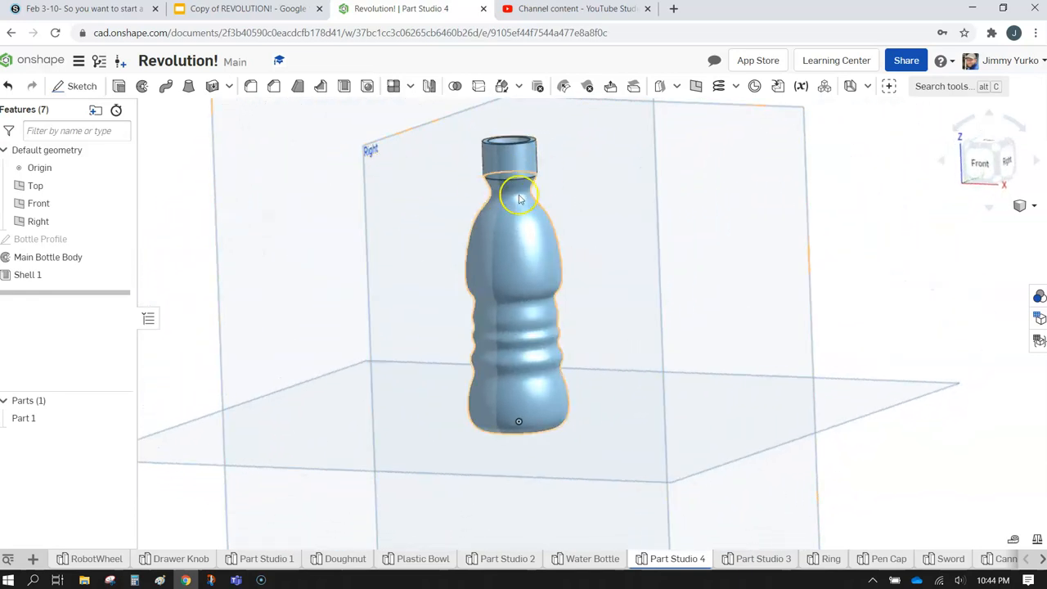
pyautogui.click(981, 164)
pyautogui.scroll(5, 655, 200)
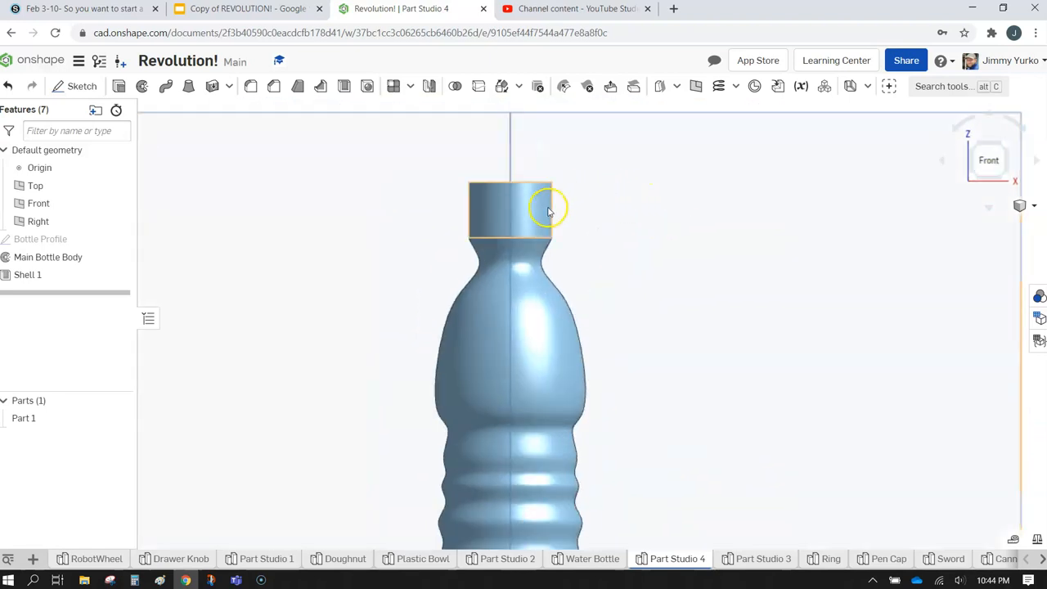
pyautogui.scroll(-6, 524, 188)
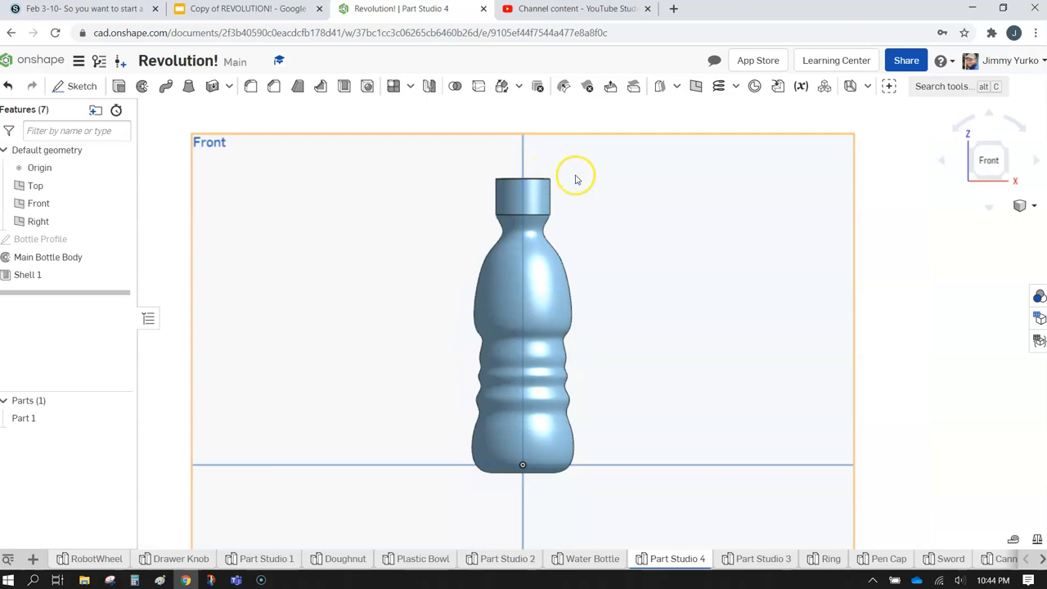
pyautogui.click(77, 86)
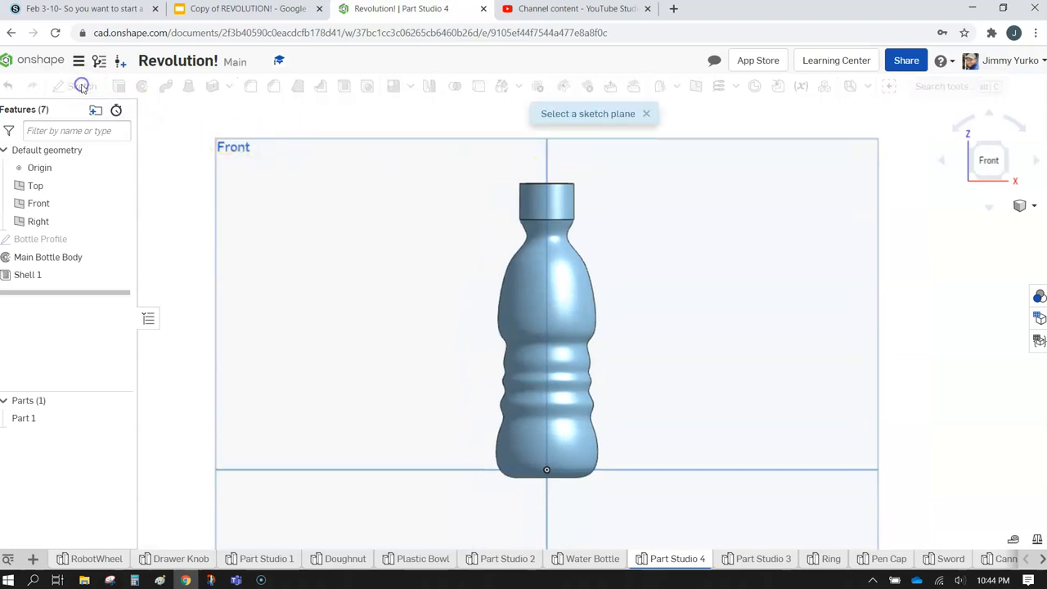
pyautogui.click(412, 143)
pyautogui.click(131, 86)
pyautogui.scroll(3, 582, 205)
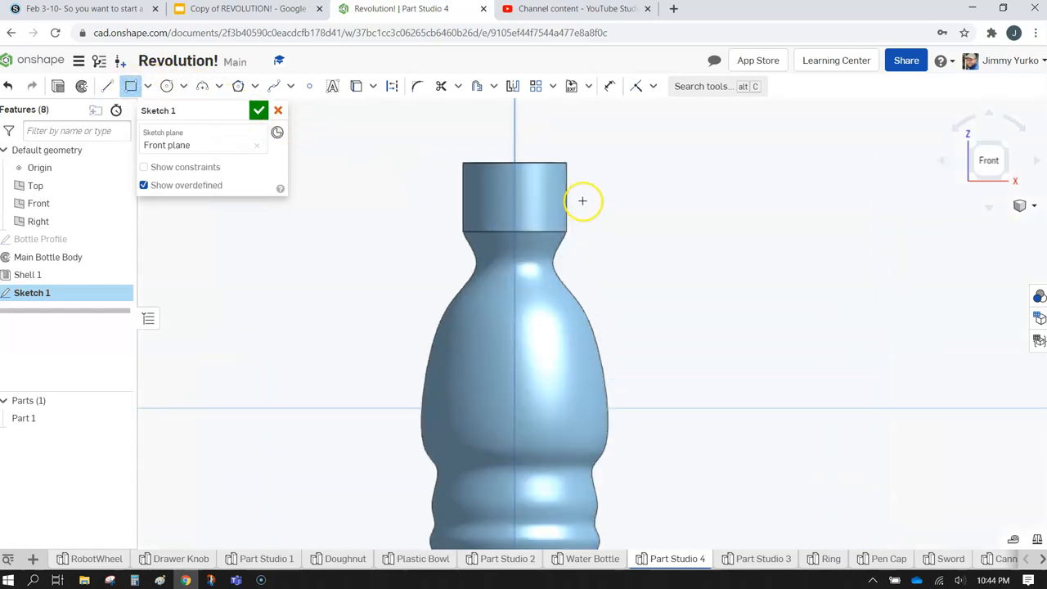
pyautogui.scroll(3, 582, 201)
pyautogui.moveTo(583, 201); pyautogui.dragTo(600, 282, button='middle')
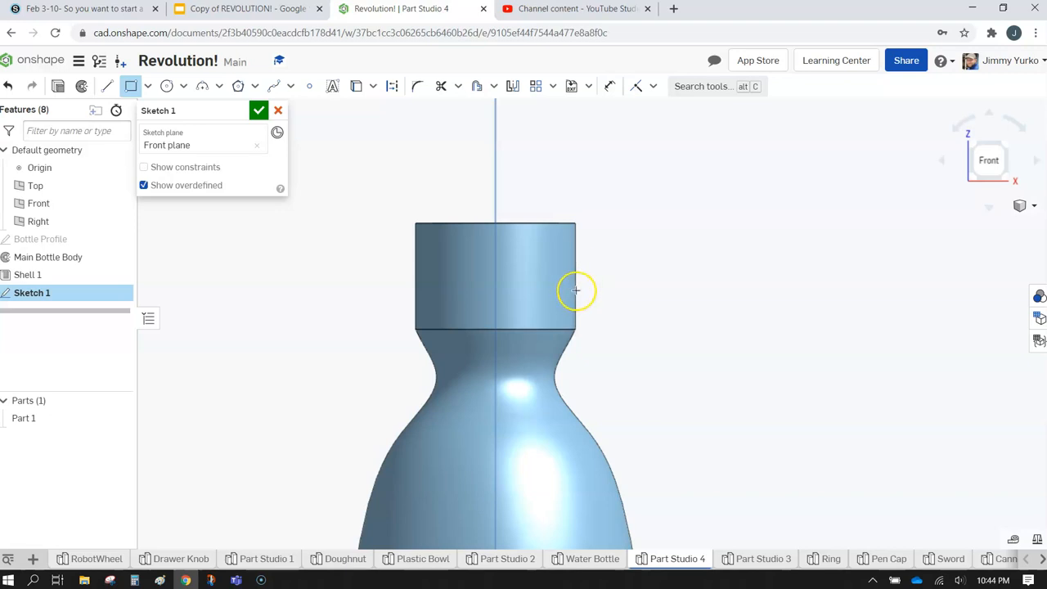
pyautogui.moveTo(575, 288); pyautogui.dragTo(589, 309)
pyautogui.moveTo(592, 305); pyautogui.dragTo(595, 305)
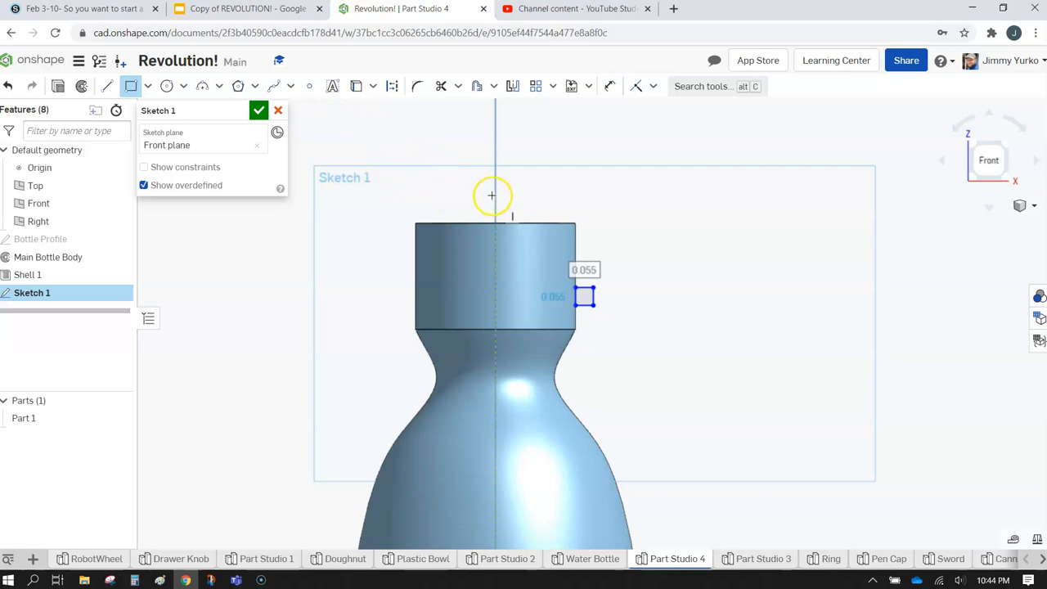
# Step: Draw a vertical line about 0.244 in long down the neck's centre from its top edge, and finish the sketch
pyautogui.click(109, 87)
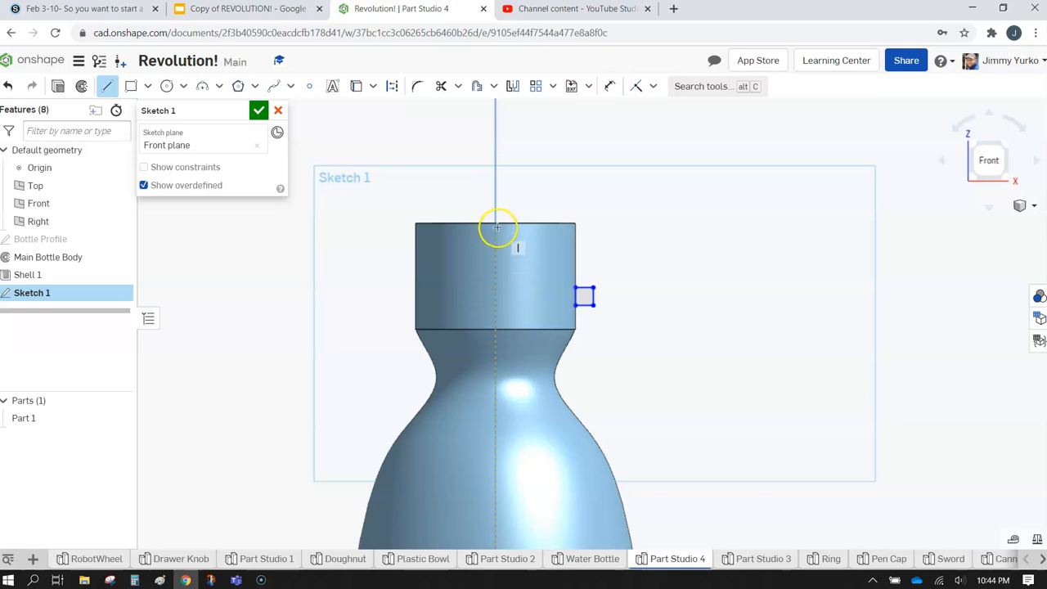
pyautogui.moveTo(495, 222); pyautogui.dragTo(495, 303)
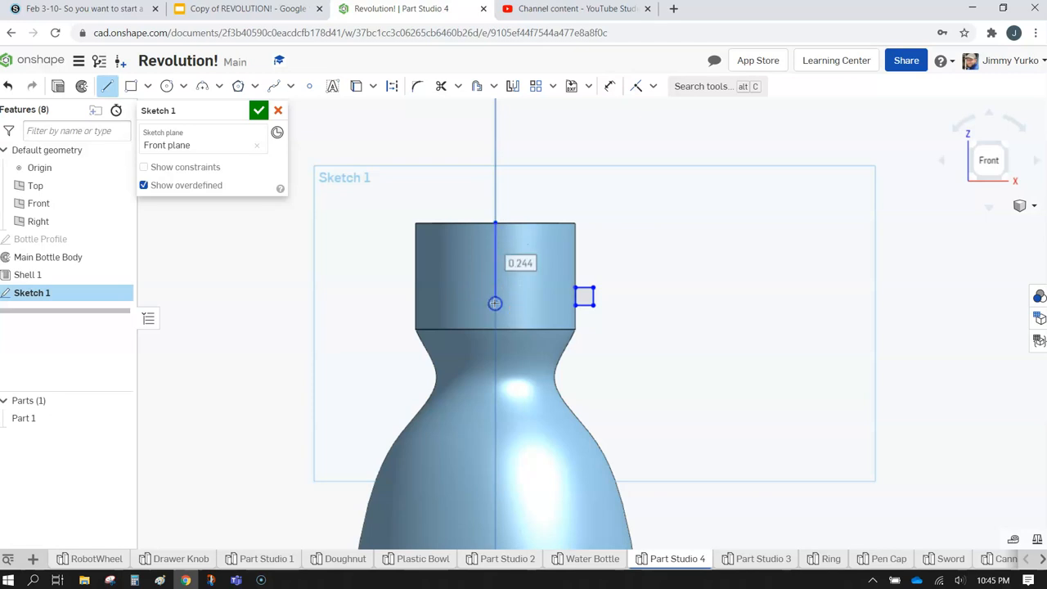
pyautogui.click(258, 110)
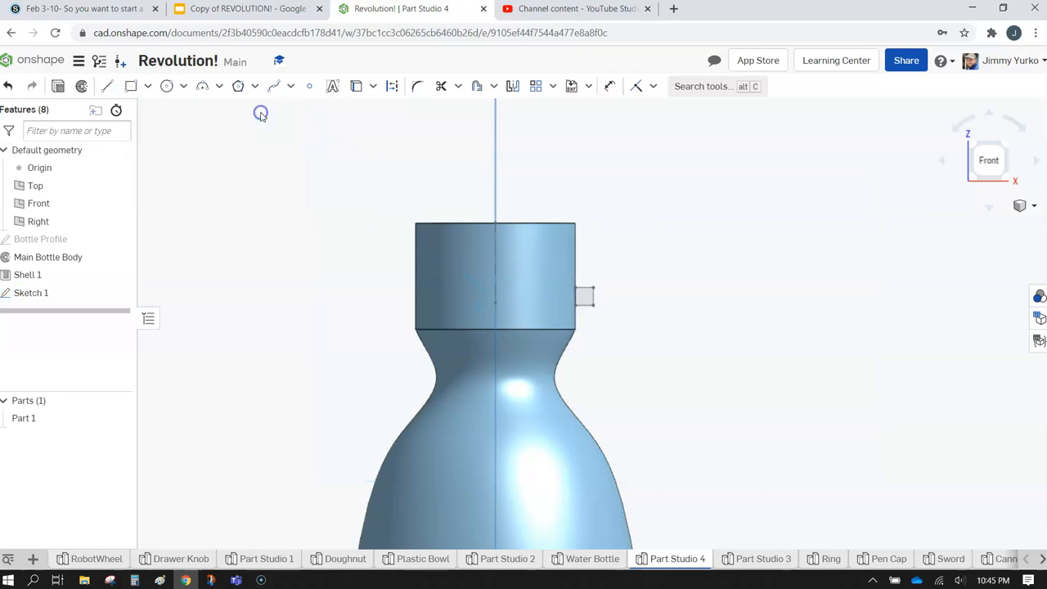
# Step: Revolve the small square fully around the neck's vertical centre line as a solid, using the Add operation
pyautogui.click(1005, 150)
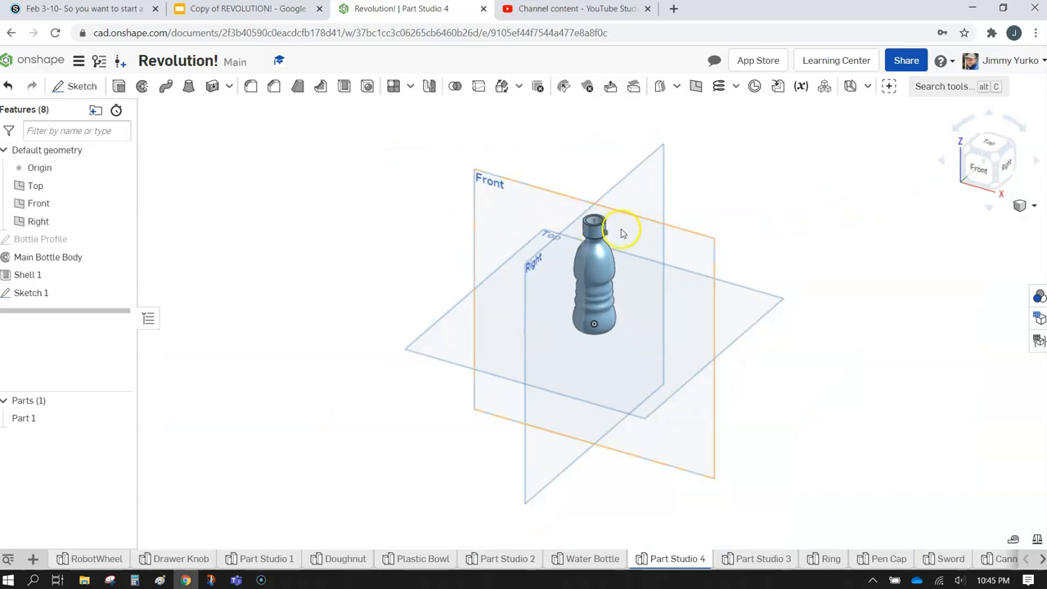
pyautogui.scroll(5, 581, 194)
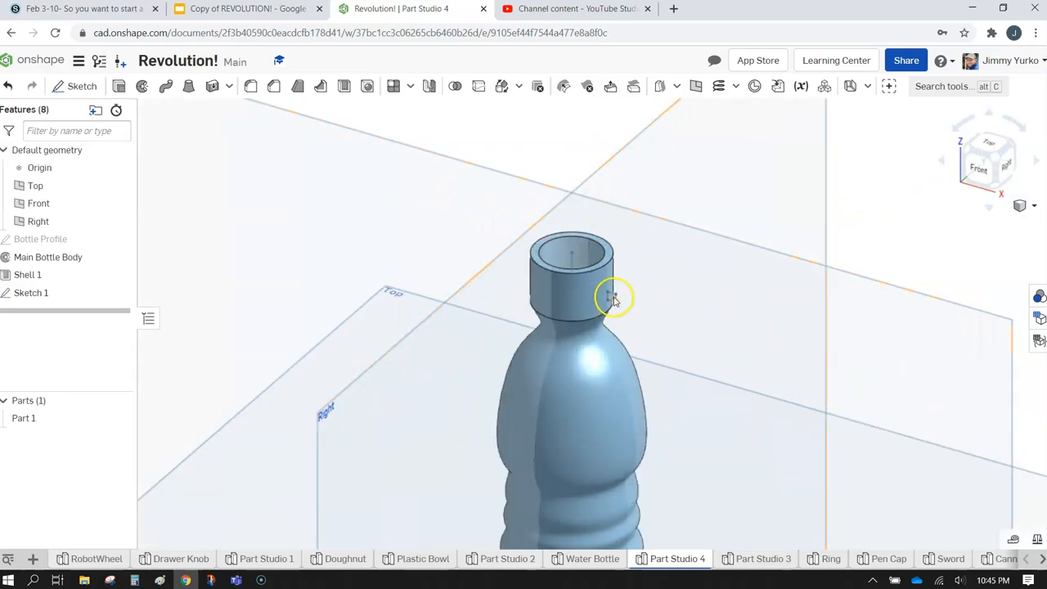
pyautogui.scroll(5, 613, 299)
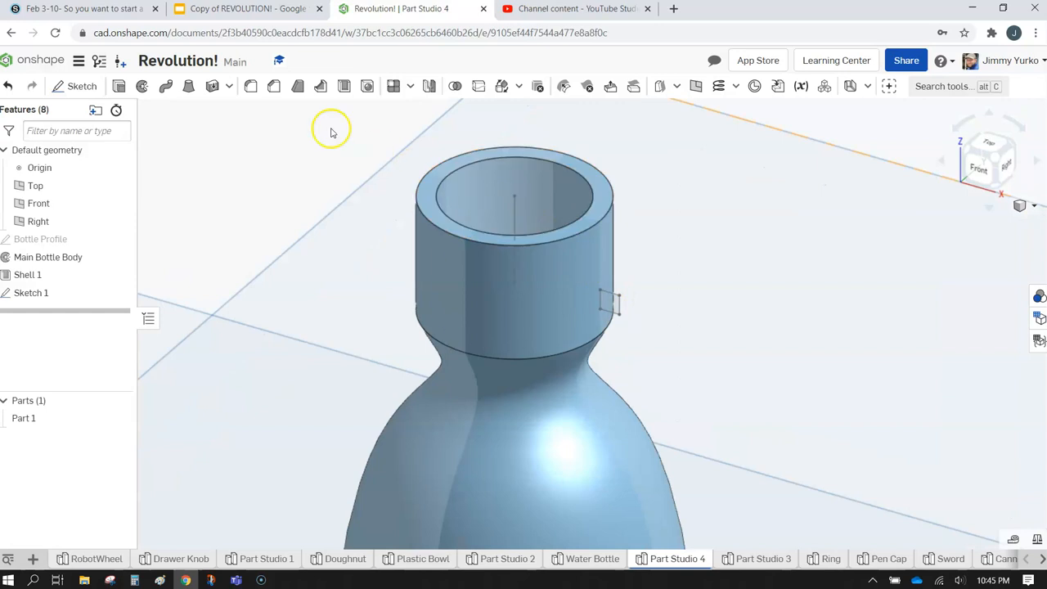
pyautogui.click(141, 86)
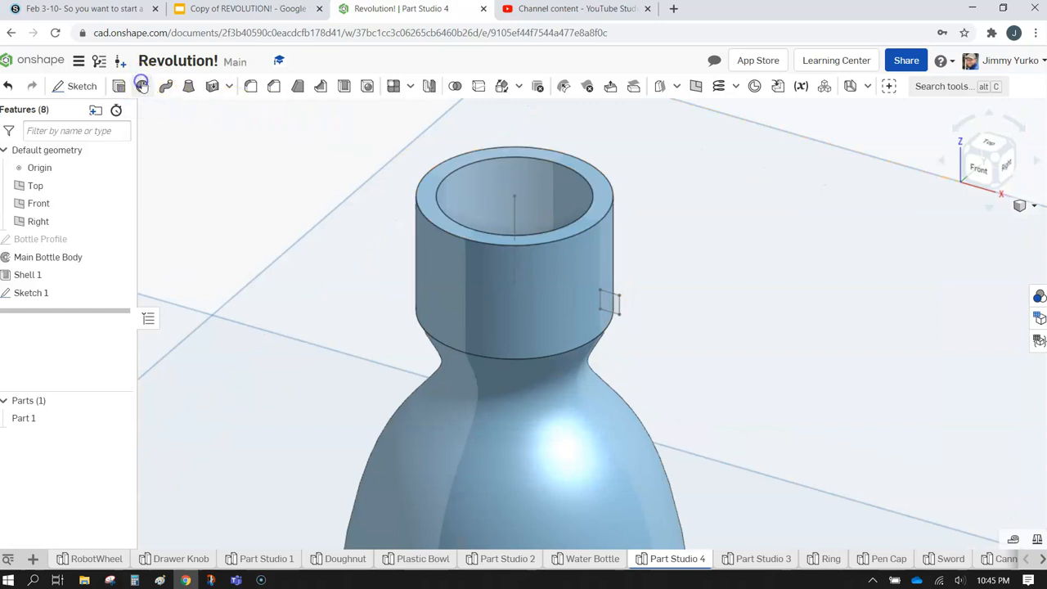
pyautogui.click(614, 301)
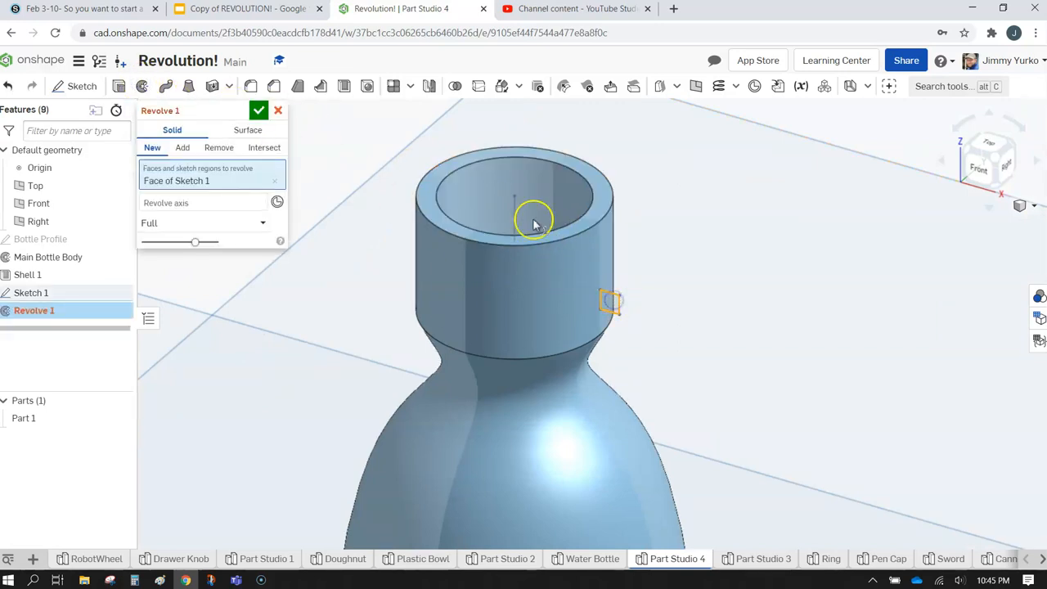
pyautogui.click(246, 200)
pyautogui.click(514, 204)
pyautogui.click(261, 112)
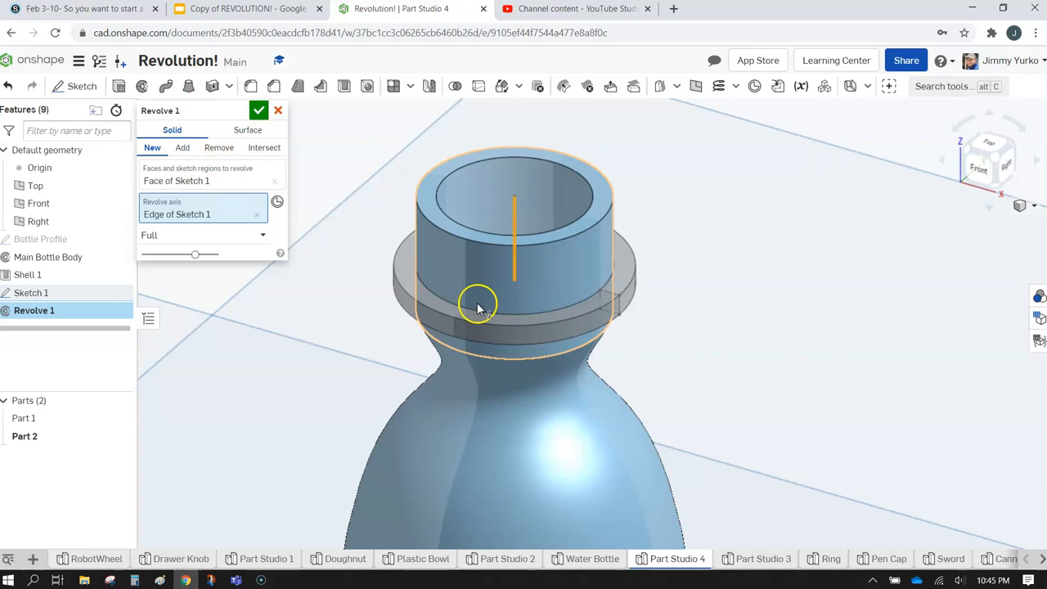
pyautogui.click(184, 149)
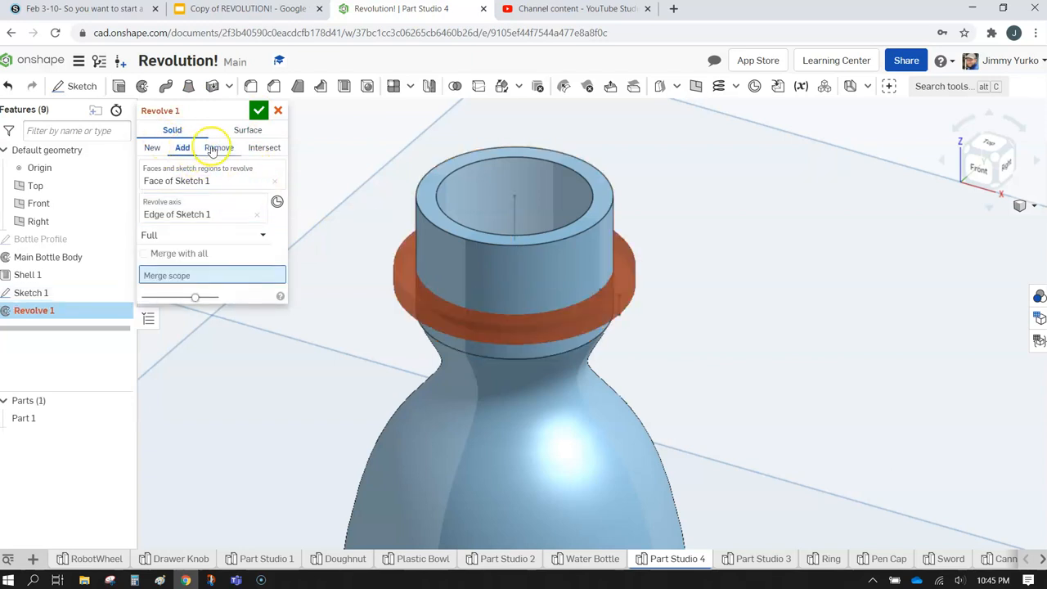
pyautogui.click(259, 111)
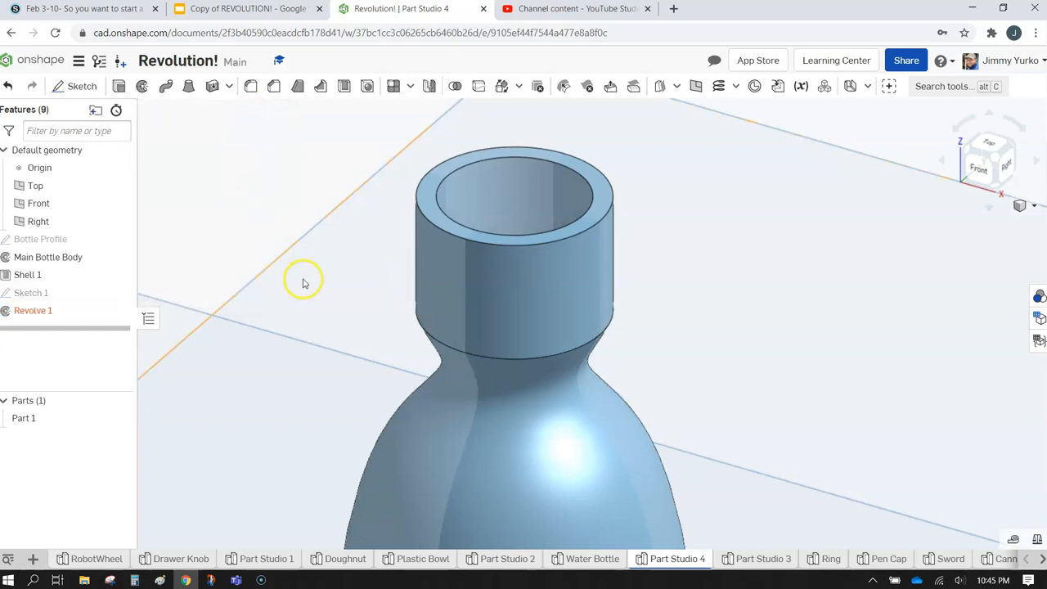
# Step: Edit the neck ring sketch, moving the square's inner edge slightly into the neck wall so they overlap, and finish the sketch
pyautogui.doubleClick(33, 293)
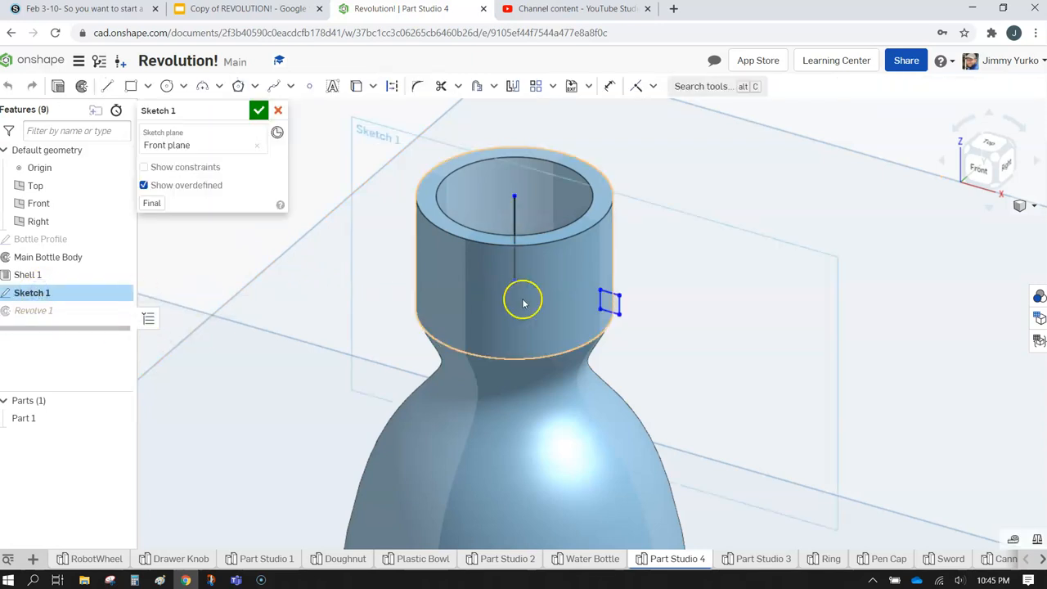
pyautogui.click(971, 171)
pyautogui.scroll(5, 603, 138)
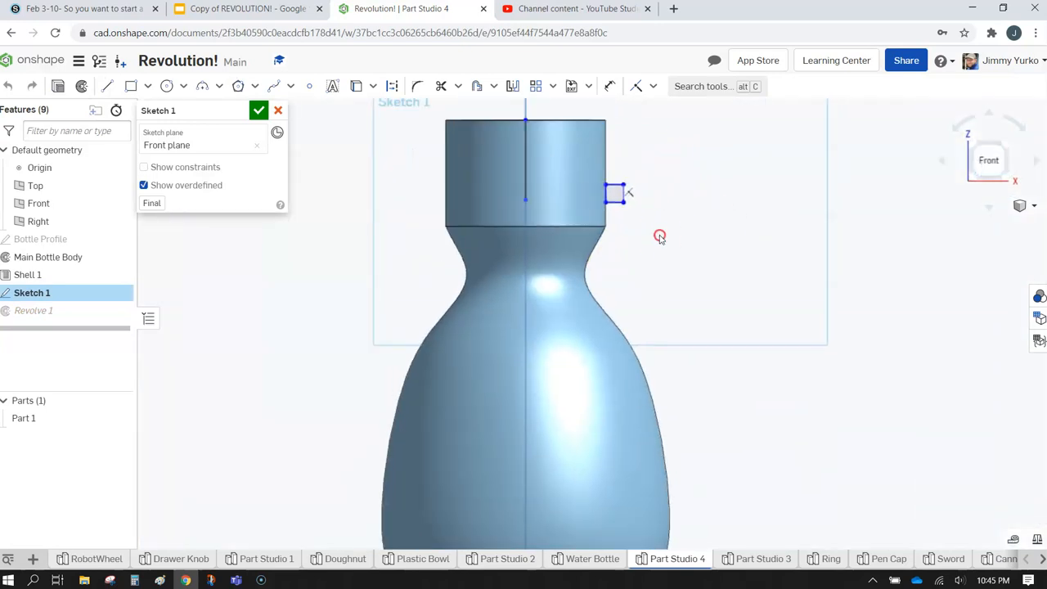
pyautogui.scroll(6, 621, 221)
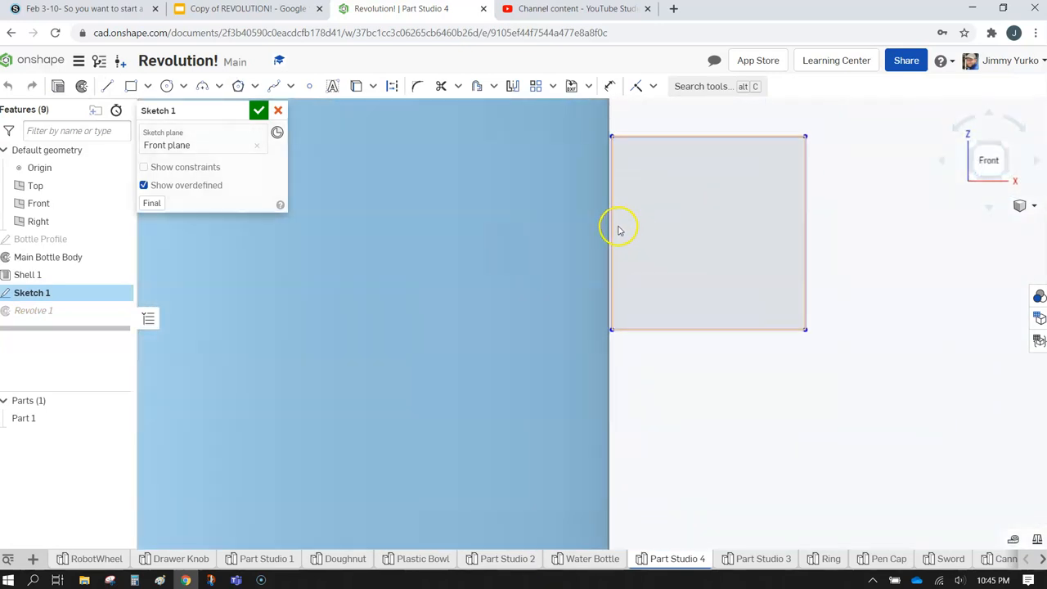
pyautogui.scroll(3, 619, 230)
pyautogui.click(603, 238)
pyautogui.moveTo(603, 236); pyautogui.dragTo(588, 235)
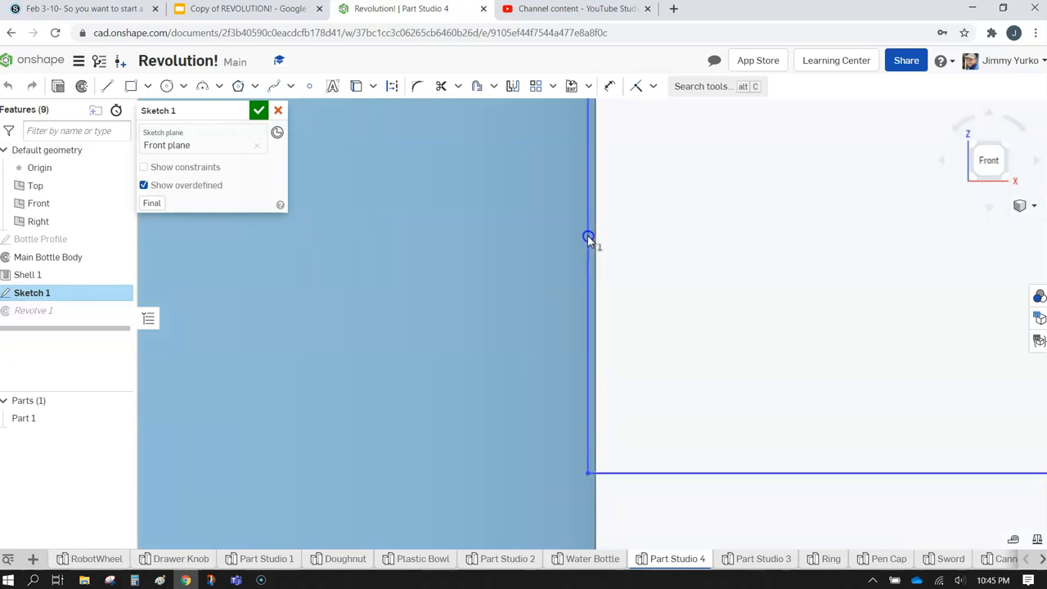
pyautogui.click(259, 110)
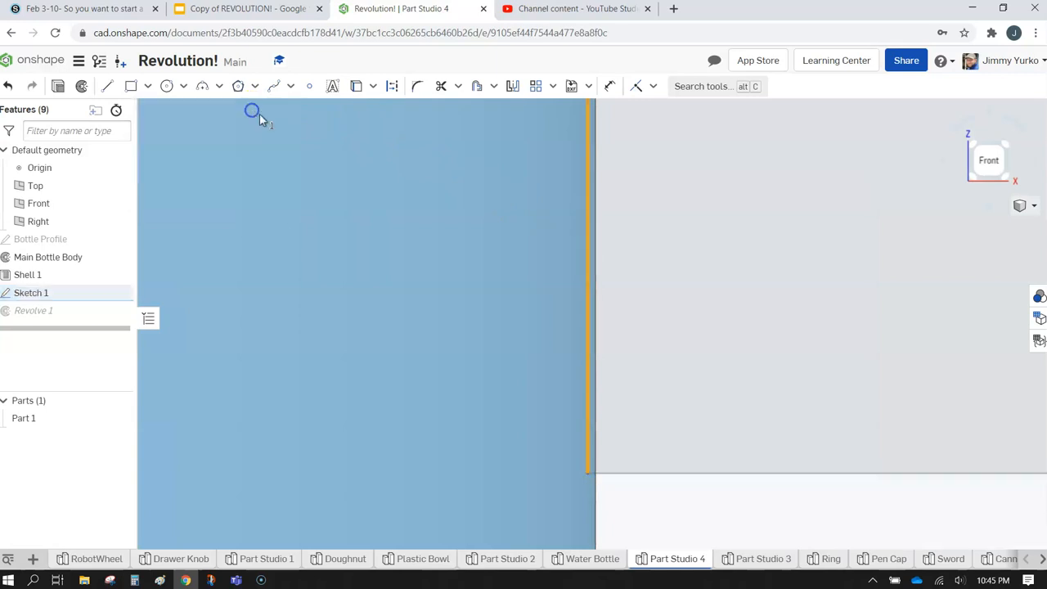
pyautogui.click(1007, 146)
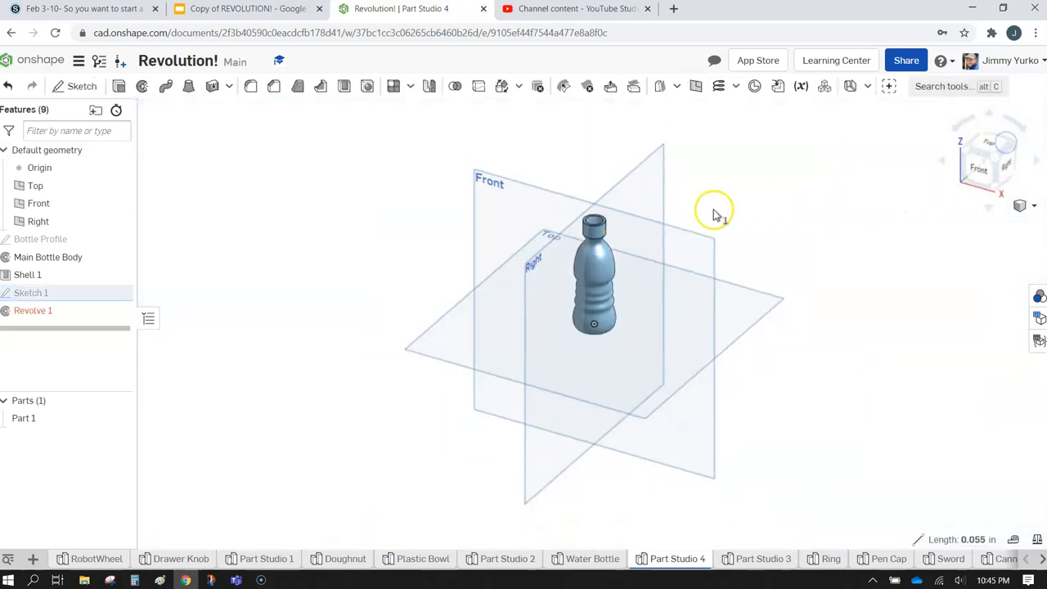
pyautogui.click(142, 86)
pyautogui.scroll(5, 486, 229)
pyautogui.scroll(2, 736, 234)
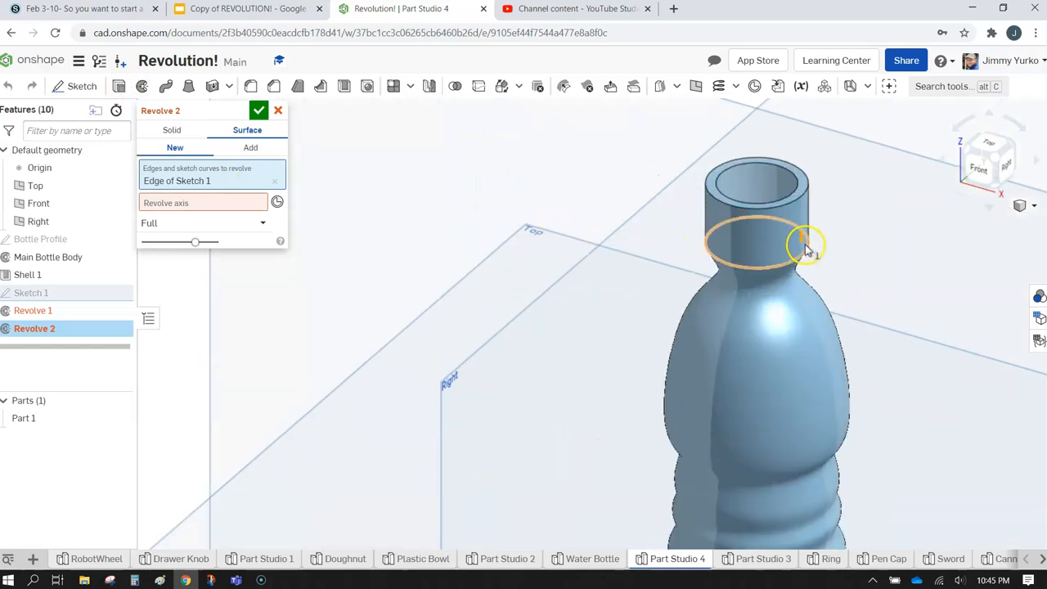
pyautogui.scroll(2, 806, 240)
pyautogui.scroll(2, 796, 234)
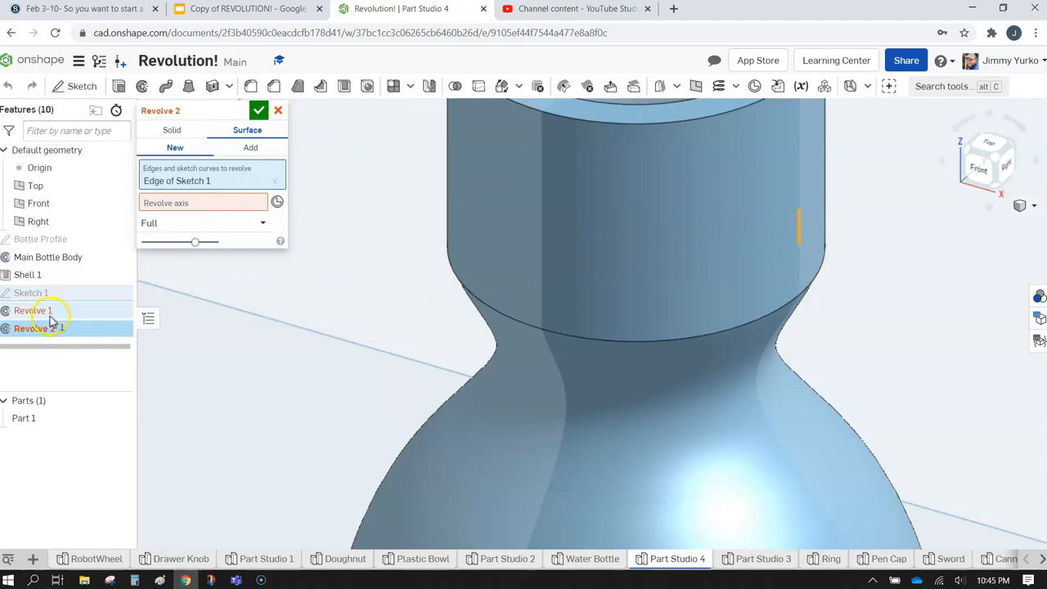
pyautogui.click(278, 110)
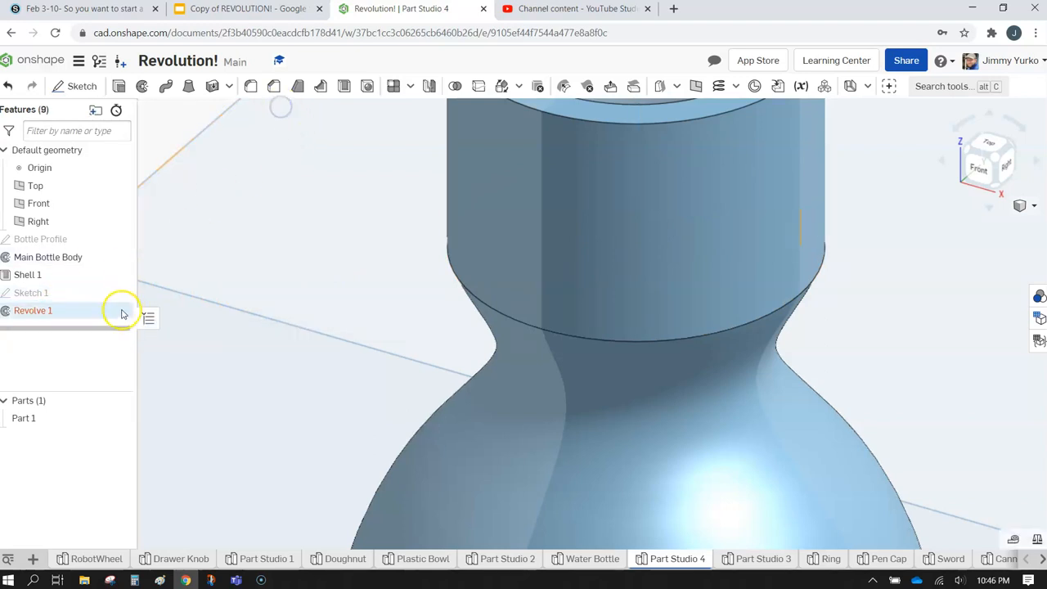
# Step: Edit the neck ring's revolve feature so that the added ring merges with all parts, and accept it
pyautogui.doubleClick(47, 312)
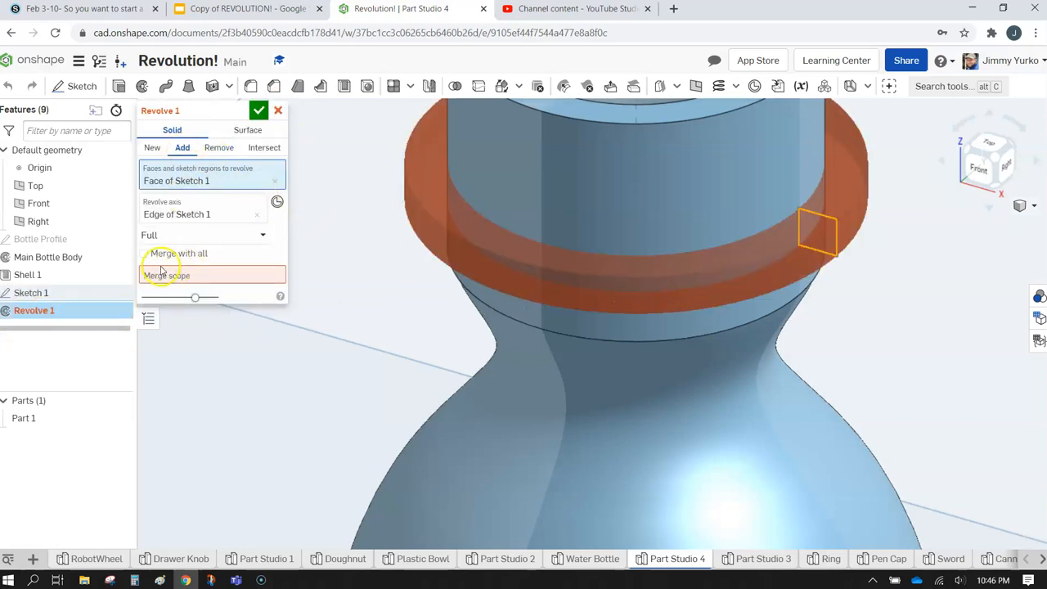
pyautogui.click(144, 254)
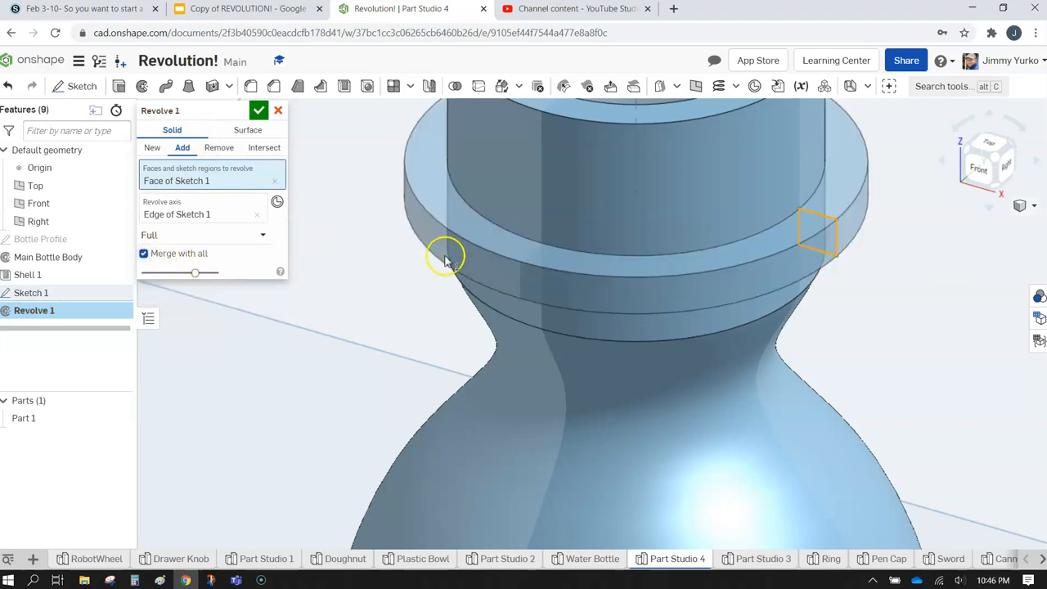
pyautogui.click(258, 110)
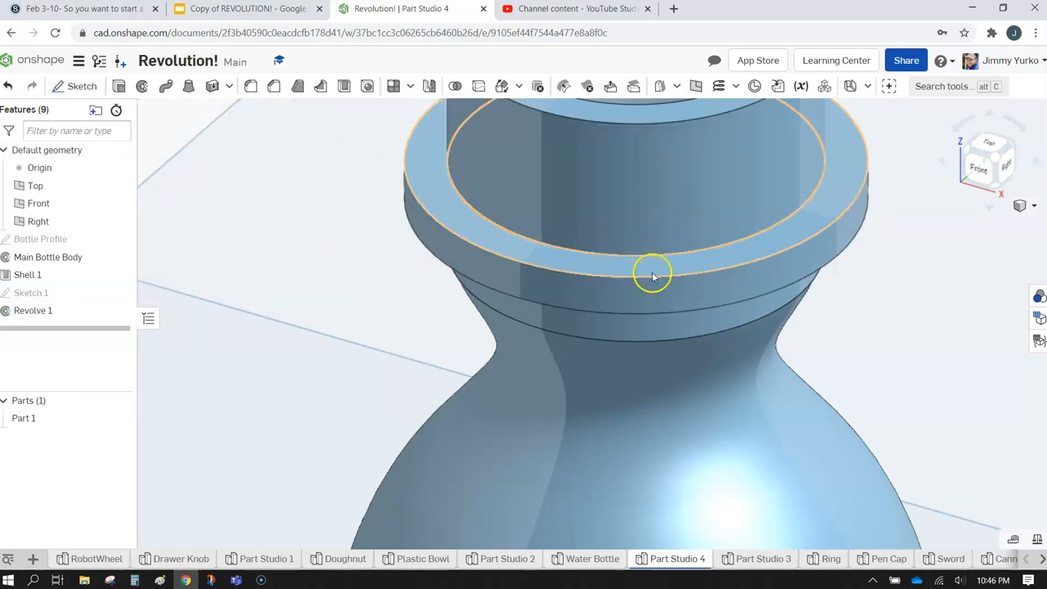
# Step: Examine the whole bottle and the ring around its neck from several sides
pyautogui.scroll(-5, 652, 277)
pyautogui.moveTo(748, 346)
pyautogui.mouseDown(button='right')
pyautogui.moveTo(774, 303)
pyautogui.moveTo(742, 343)
pyautogui.mouseUp(button='right')
pyautogui.scroll(-3, 738, 379)
pyautogui.moveTo(737, 378); pyautogui.dragTo(609, 294, button='middle')
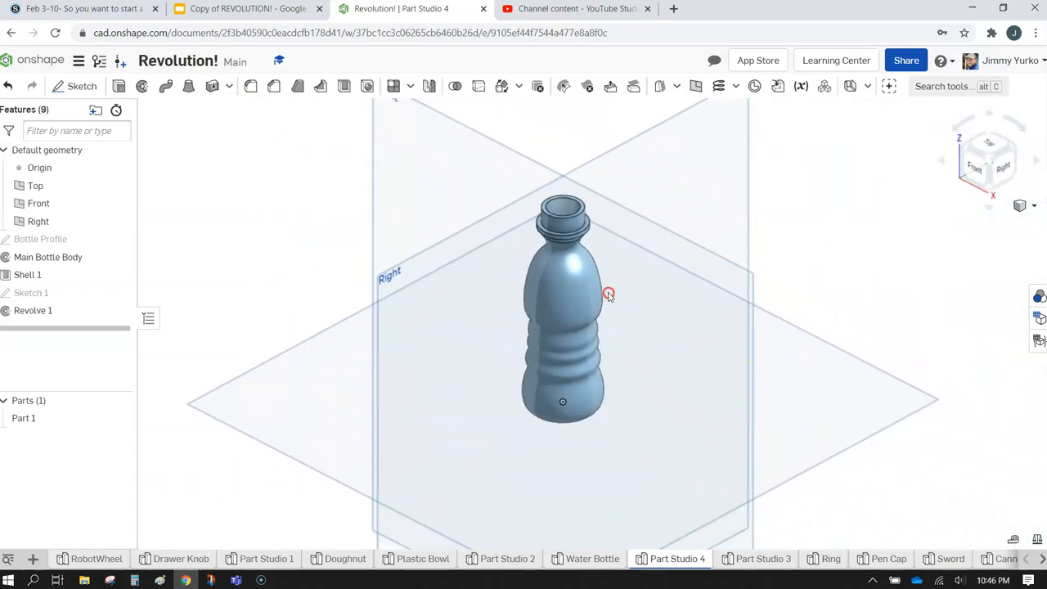
pyautogui.moveTo(646, 357); pyautogui.dragTo(687, 333, button='right')
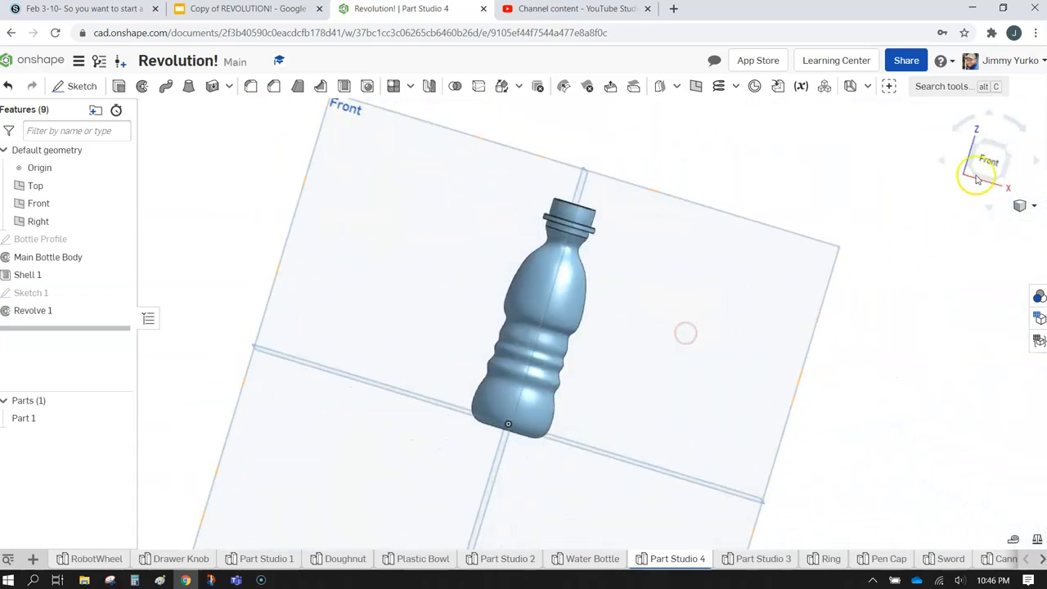
pyautogui.click(1006, 149)
pyautogui.click(970, 151)
pyautogui.scroll(-3, 613, 280)
pyautogui.scroll(5, 614, 281)
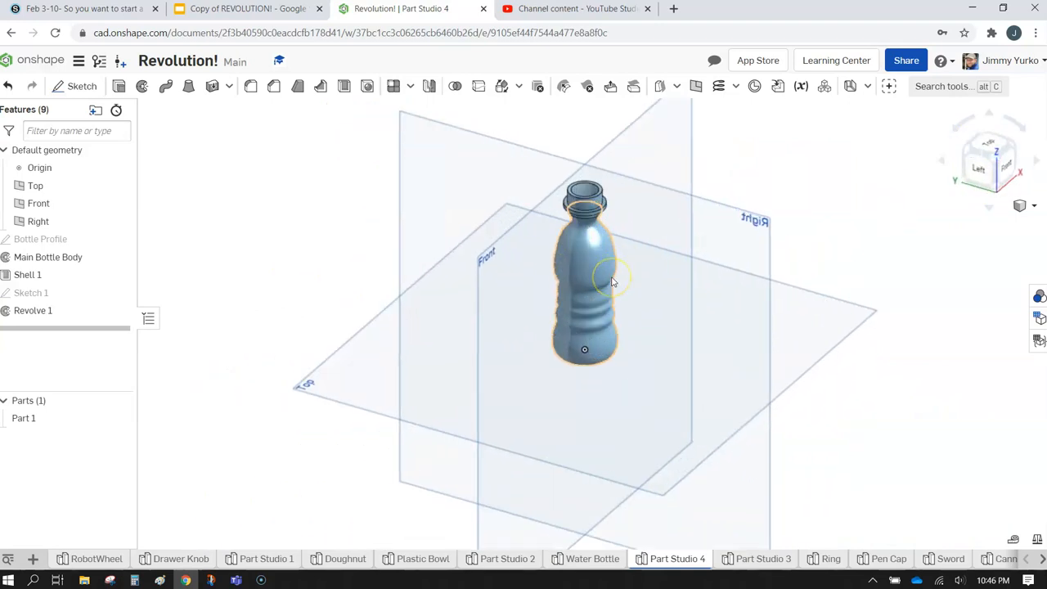
pyautogui.scroll(3, 614, 281)
pyautogui.moveTo(612, 276); pyautogui.dragTo(528, 305, button='right')
pyautogui.moveTo(587, 325)
pyautogui.mouseDown(button='right')
pyautogui.moveTo(551, 303)
pyautogui.moveTo(498, 306)
pyautogui.moveTo(510, 305)
pyautogui.moveTo(507, 274)
pyautogui.moveTo(519, 379)
pyautogui.moveTo(535, 287)
pyautogui.moveTo(409, 351)
pyautogui.moveTo(469, 351)
pyautogui.mouseUp(button='right')
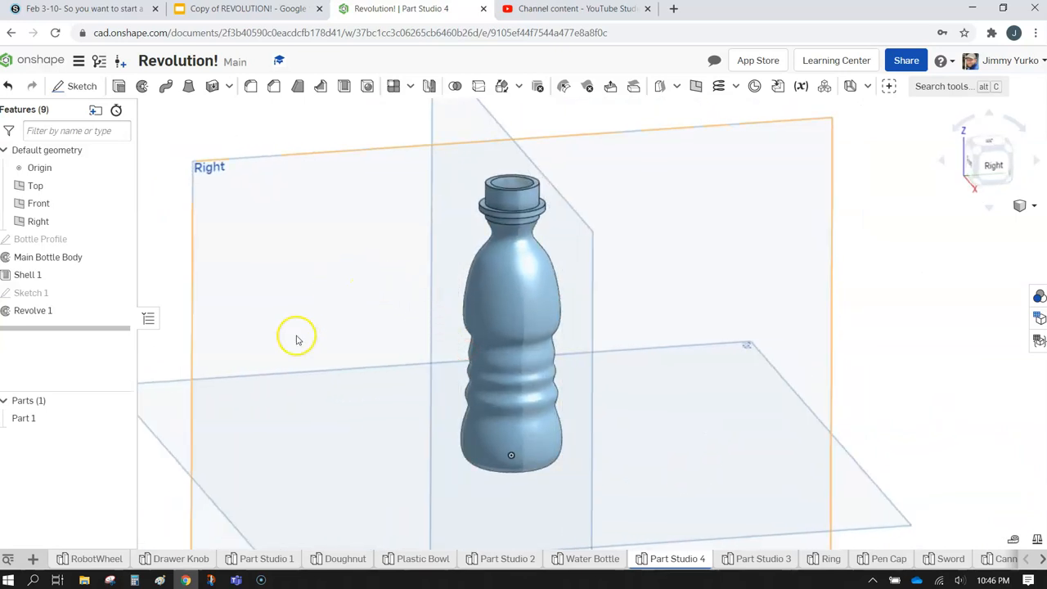